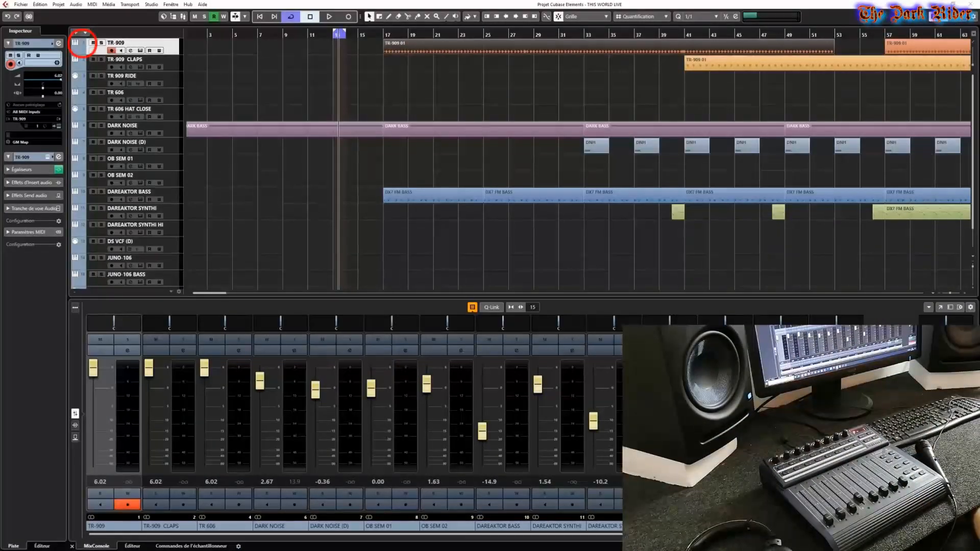
Step: Add an arranger track to the project and audition the loop at bar 13
{"action": "left_click", "coordinate": [76, 33]}
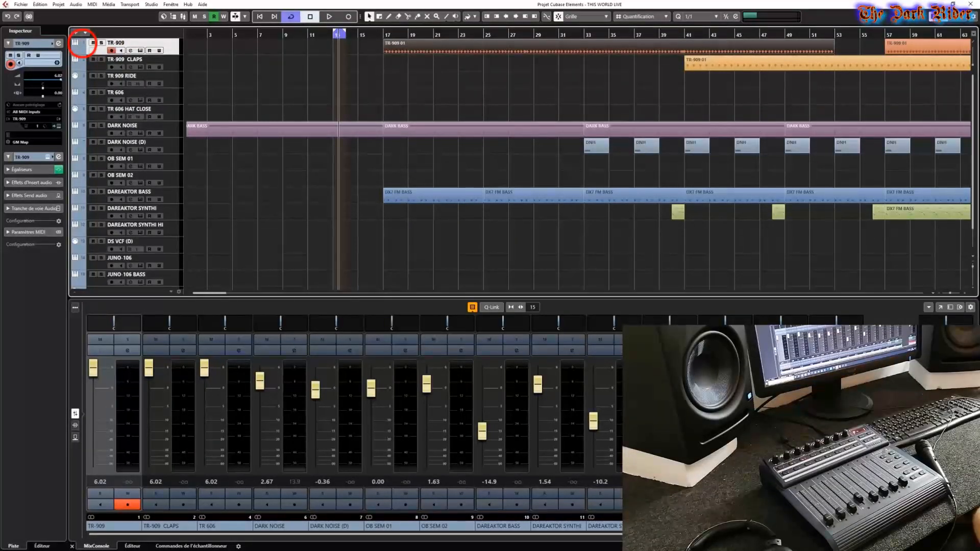
{"action": "left_click", "coordinate": [86, 33]}
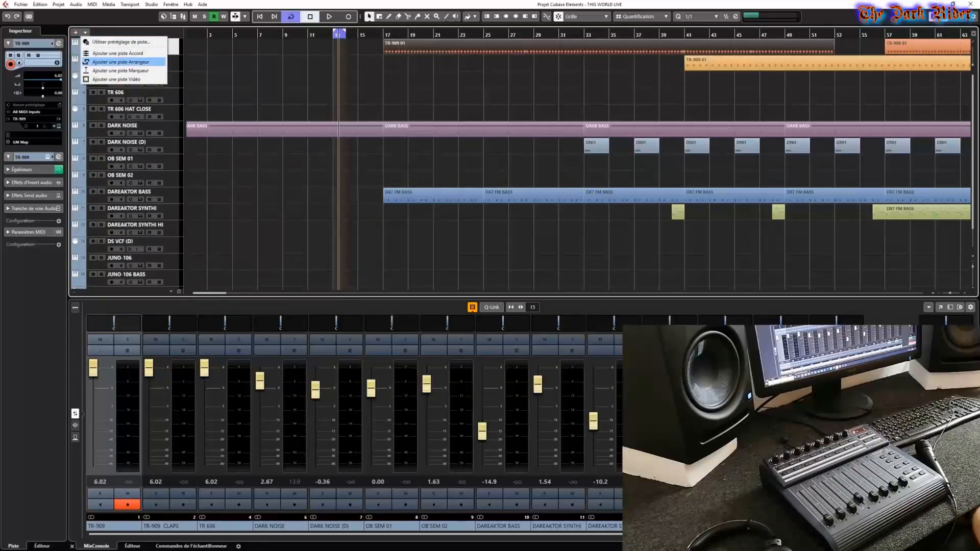
{"action": "left_click", "coordinate": [121, 62]}
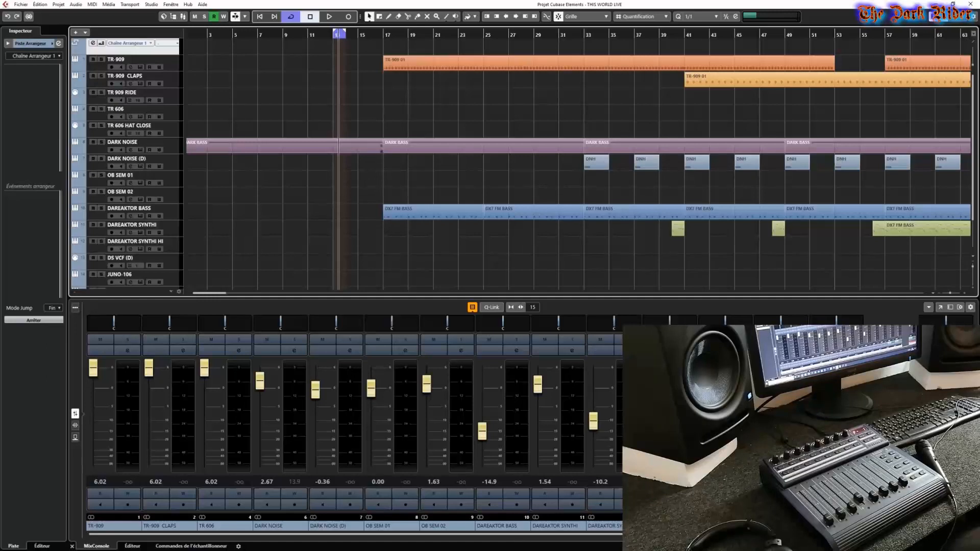
{"action": "key", "text": "space"}
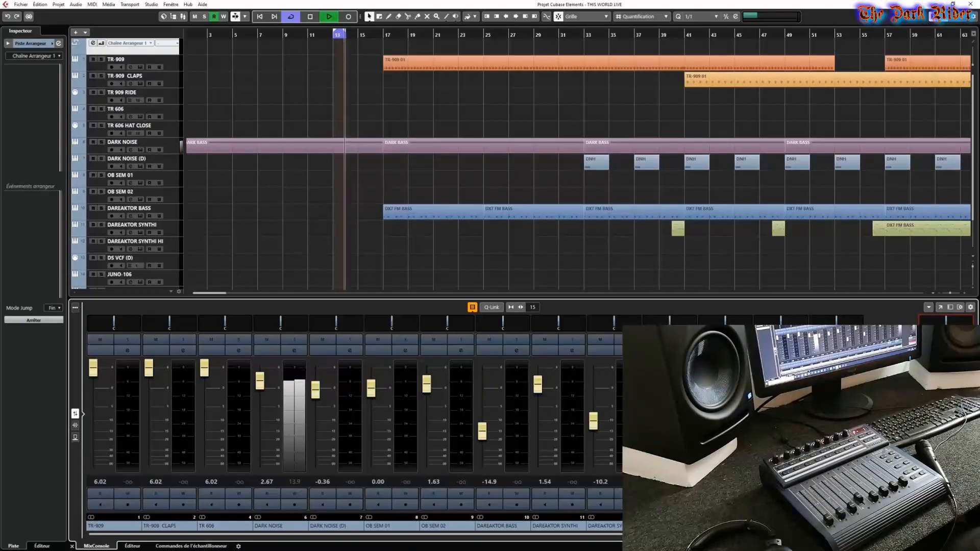
{"action": "key", "text": "space"}
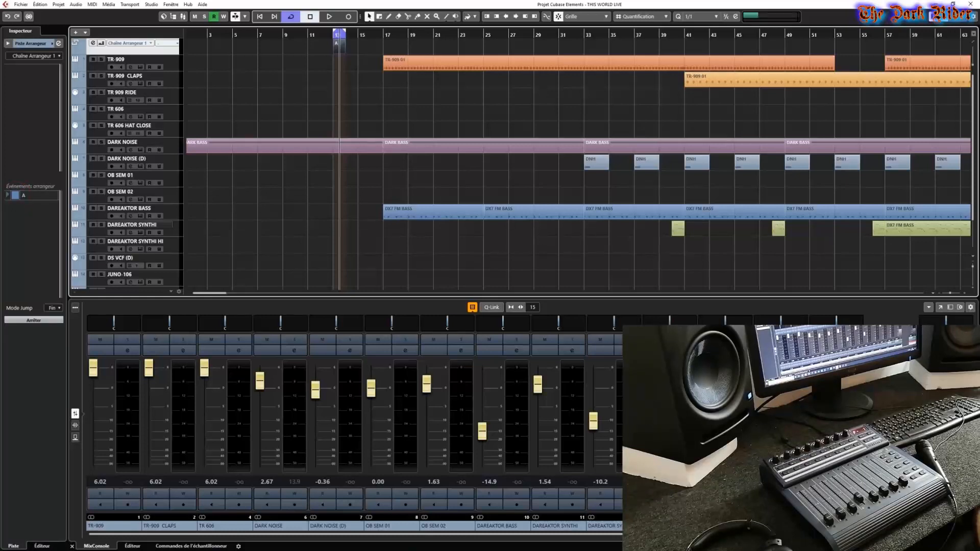
Step: Play arranger event A at bar 13 and stop playback
{"action": "left_click", "coordinate": [8, 195]}
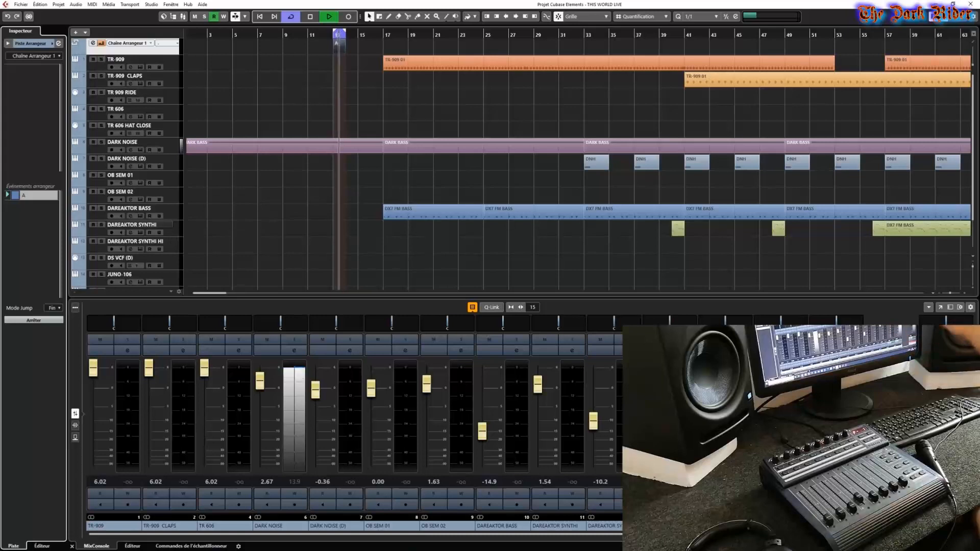
{"action": "left_click", "coordinate": [310, 16]}
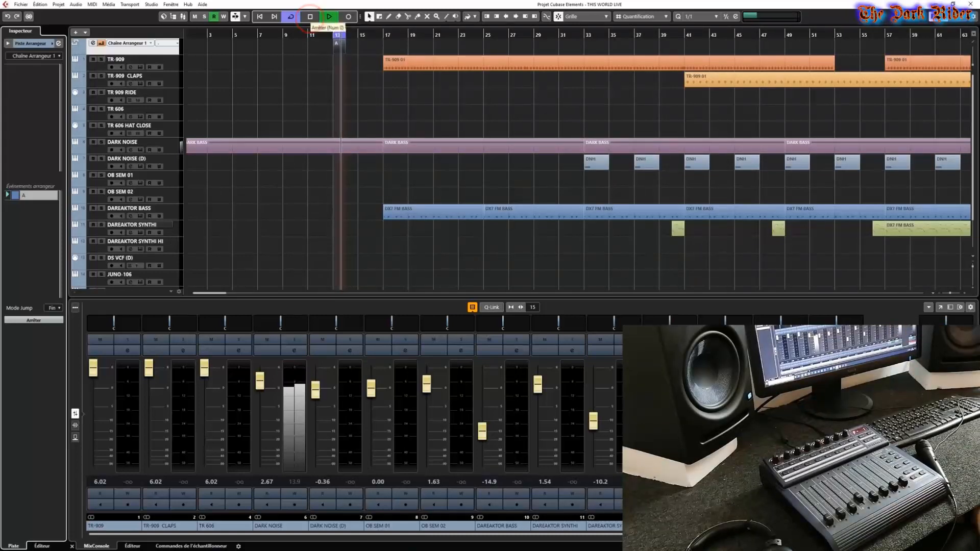
{"action": "left_click", "coordinate": [310, 17]}
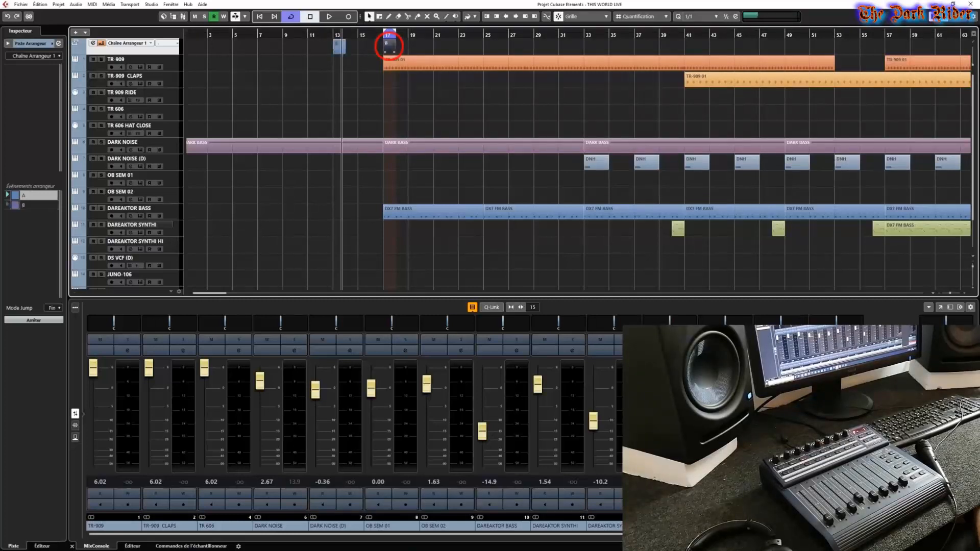
Step: Switch playback from arranger event A to event B at bar 17 and stop
{"action": "left_click", "coordinate": [18, 205]}
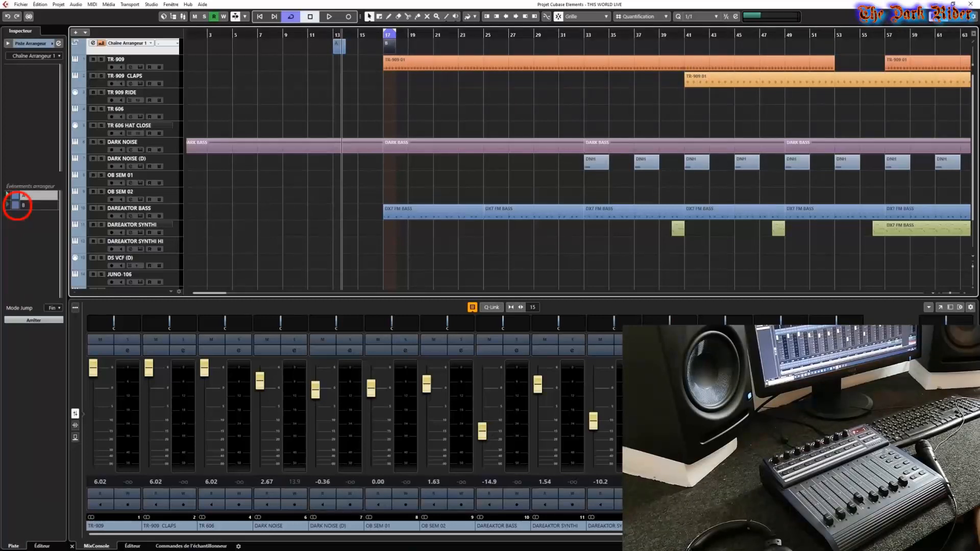
{"action": "left_click", "coordinate": [18, 205]}
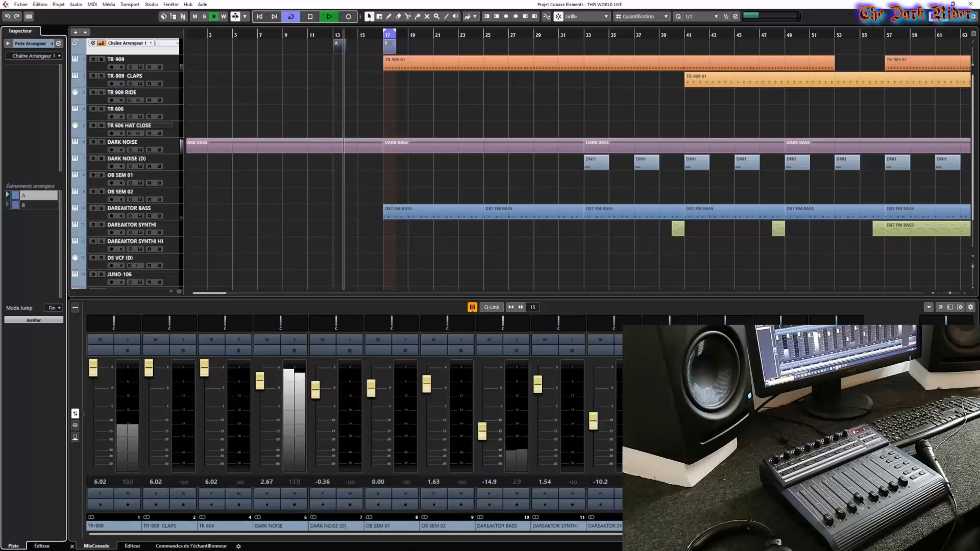
{"action": "left_click", "coordinate": [16, 204]}
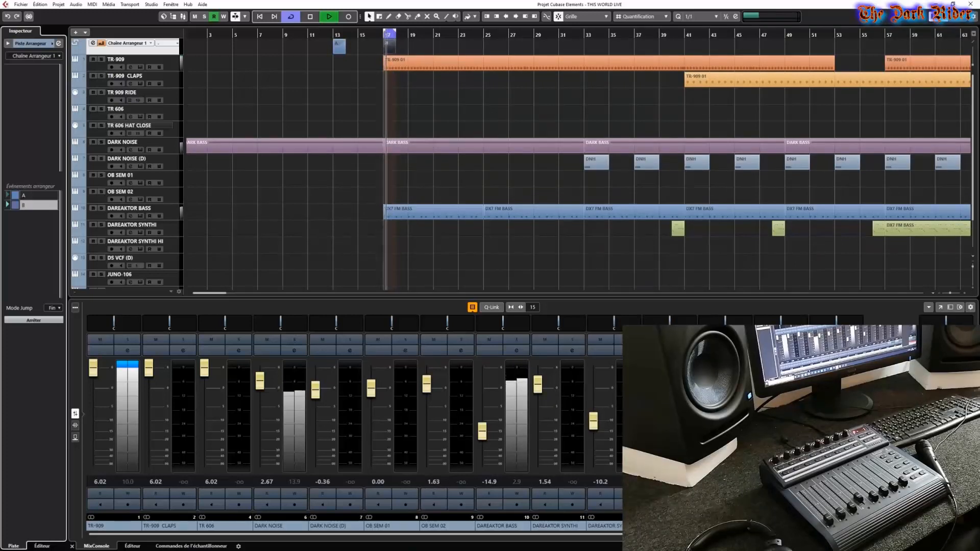
{"action": "left_click", "coordinate": [310, 16]}
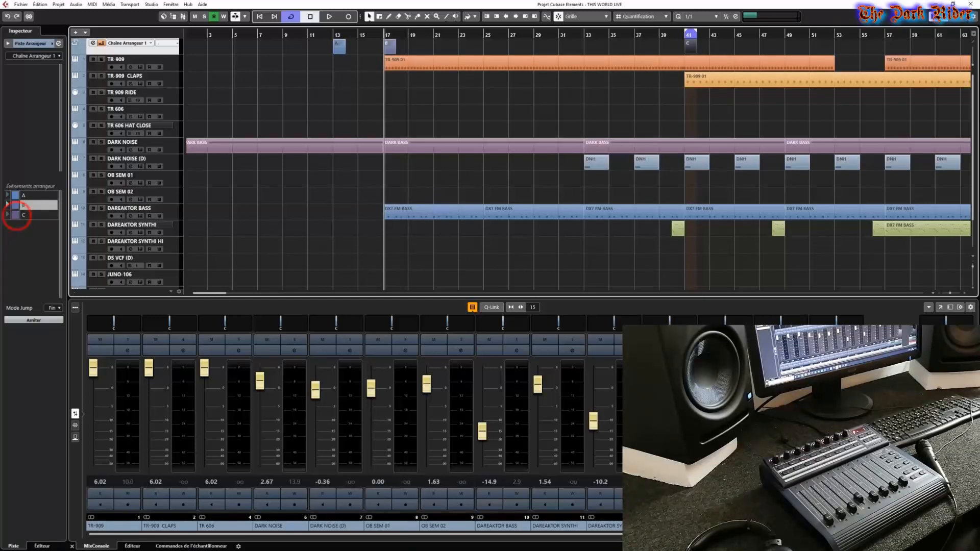
Step: Play the arranger events live in the order C, A, B, C, B and stop playback
{"action": "left_click", "coordinate": [17, 215]}
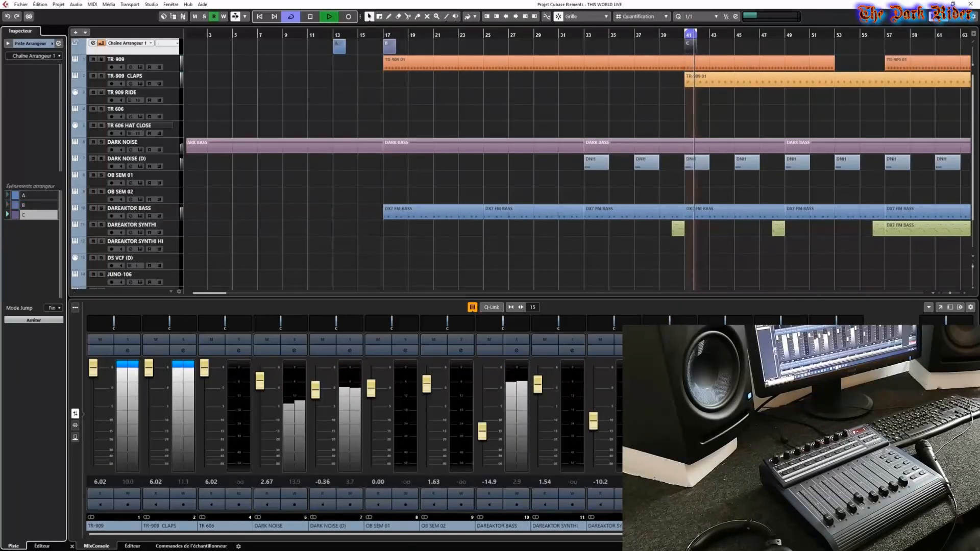
{"action": "left_click", "coordinate": [15, 194]}
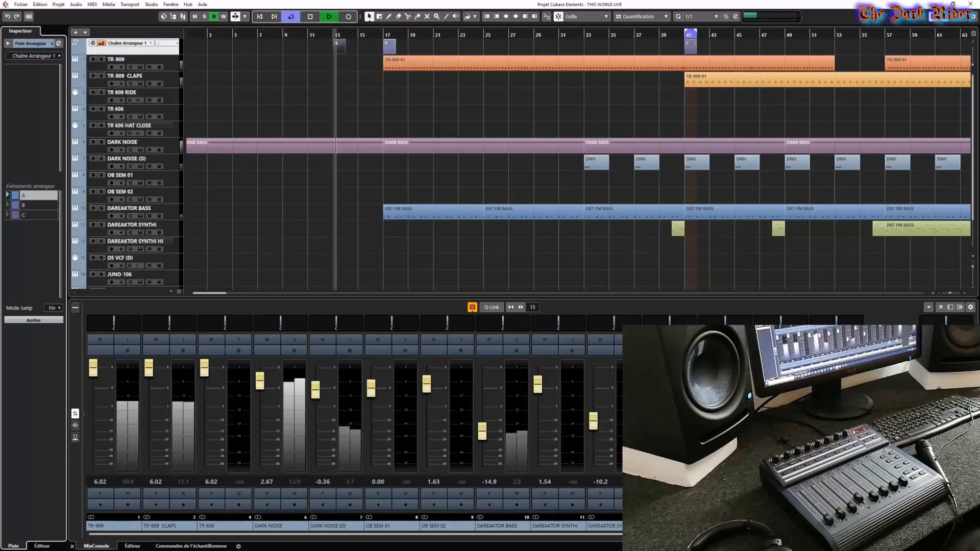
{"action": "left_click", "coordinate": [15, 205]}
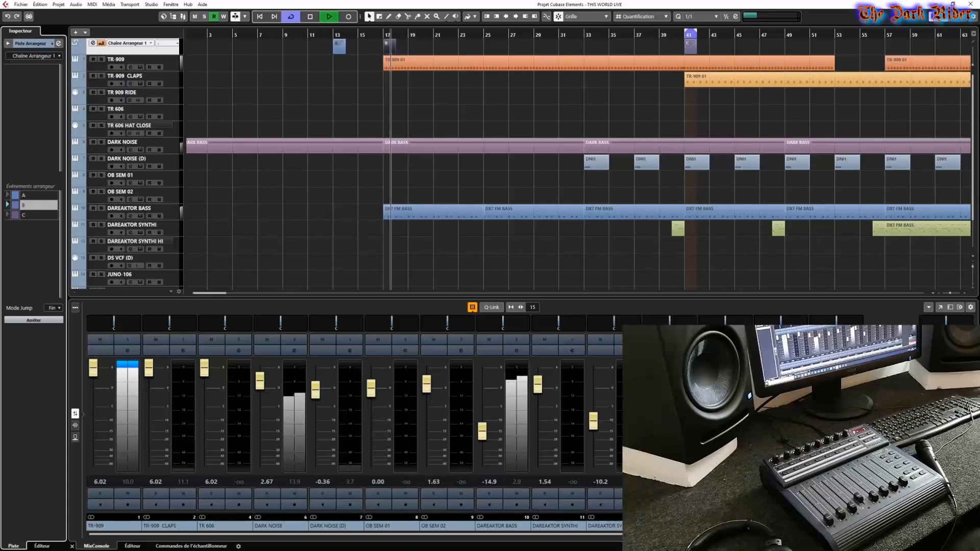
{"action": "left_click", "coordinate": [16, 215]}
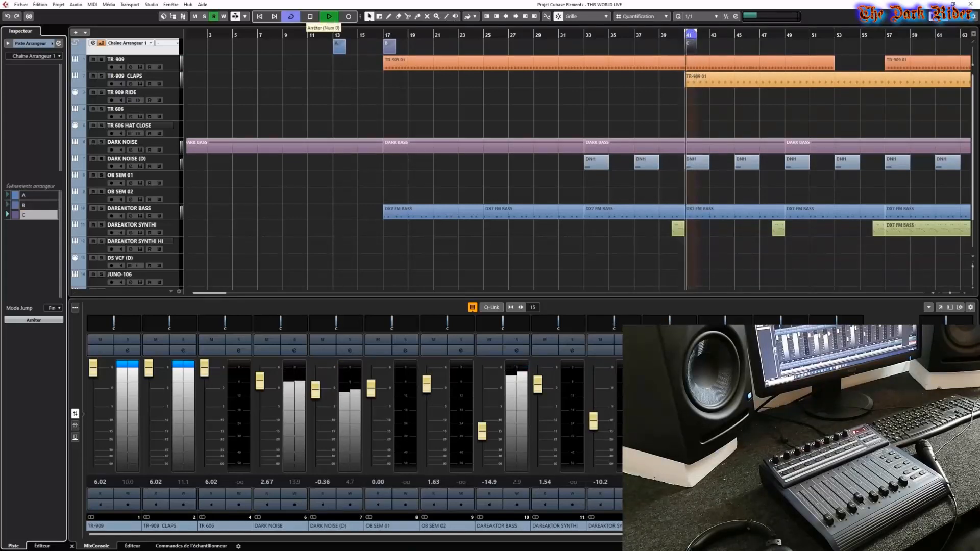
{"action": "left_click", "coordinate": [17, 205]}
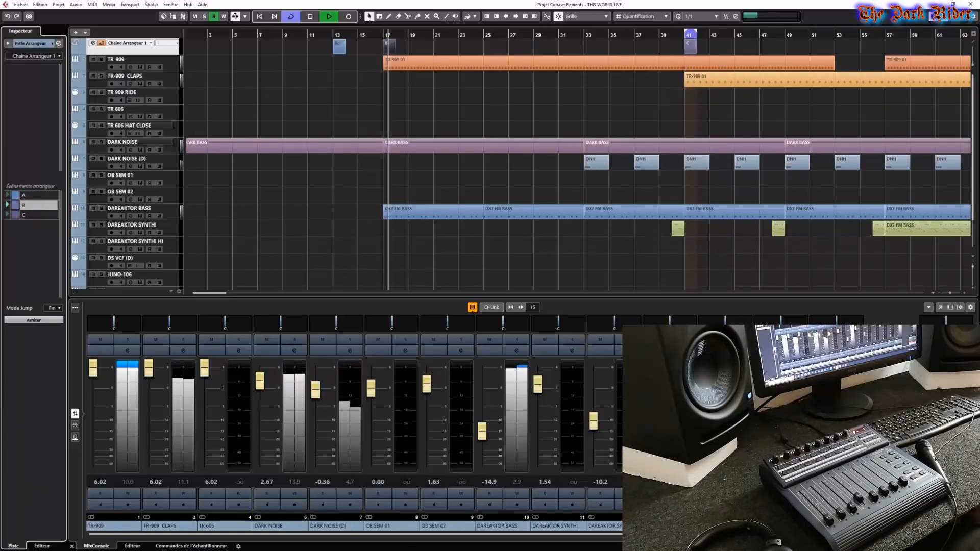
{"action": "left_click", "coordinate": [310, 16]}
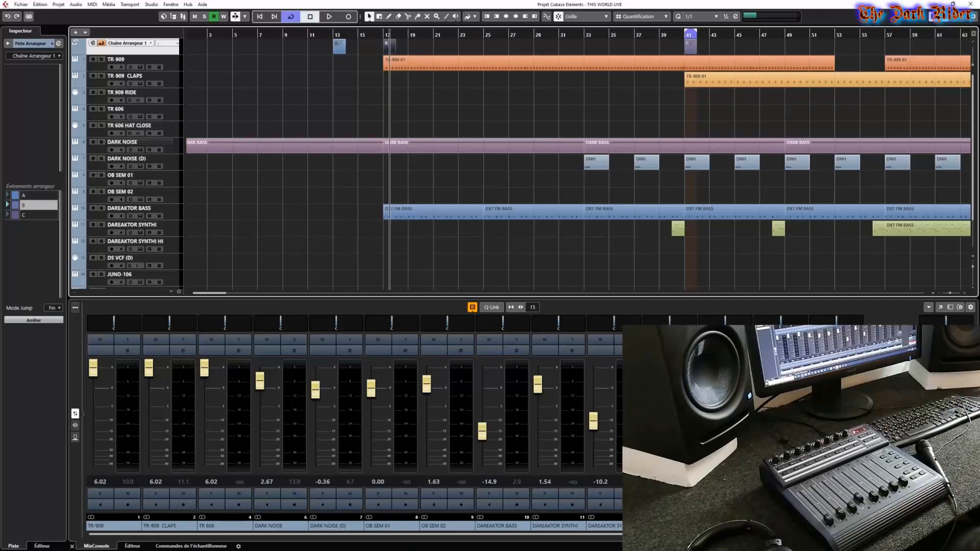
Step: View the Reaktor instrument of the DARK NOISE track, close it and reselect the arranger track
{"action": "left_click", "coordinate": [112, 149]}
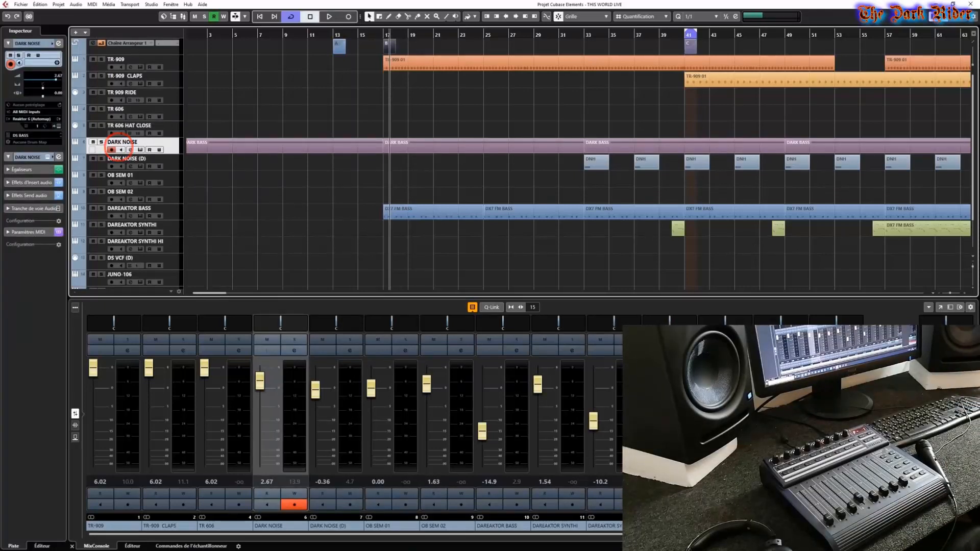
{"action": "left_click", "coordinate": [59, 126]}
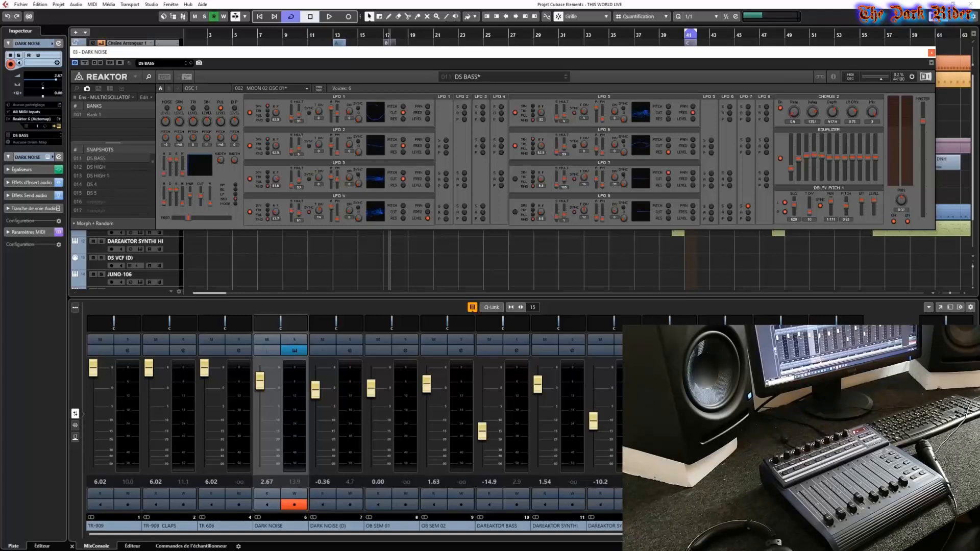
{"action": "left_click", "coordinate": [932, 52]}
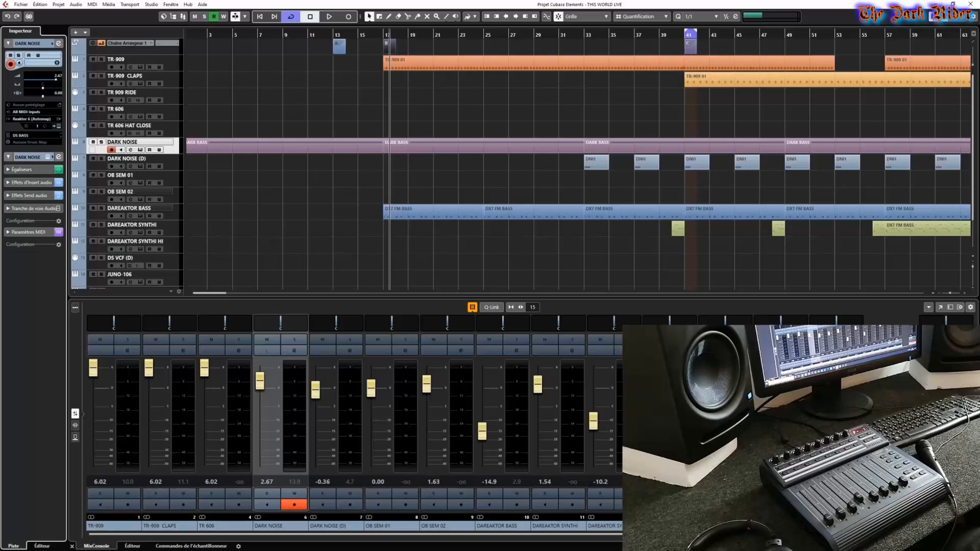
{"action": "left_click", "coordinate": [127, 43]}
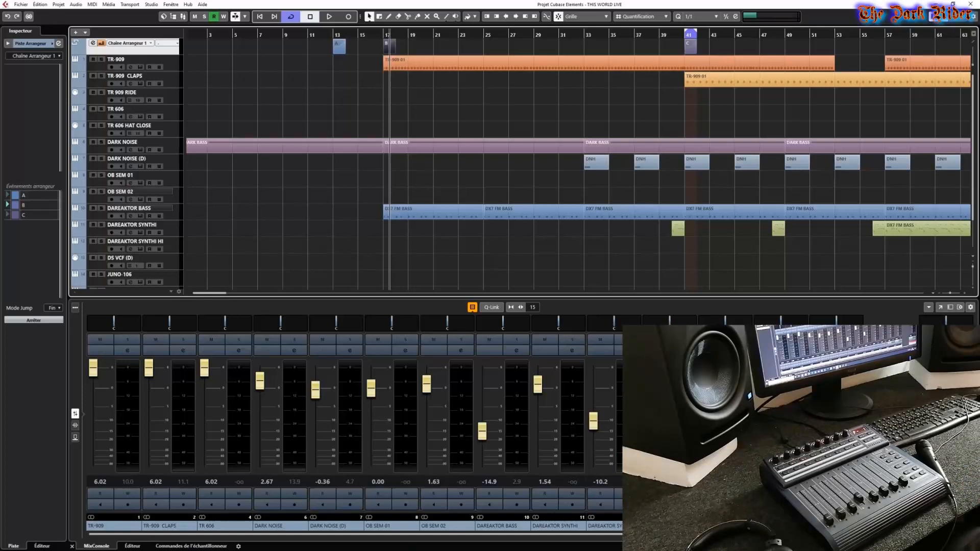
Step: Add a generic remote device in the studio configuration with B-CONTROL Port 1 as its MIDI input
{"action": "left_click", "coordinate": [152, 5]}
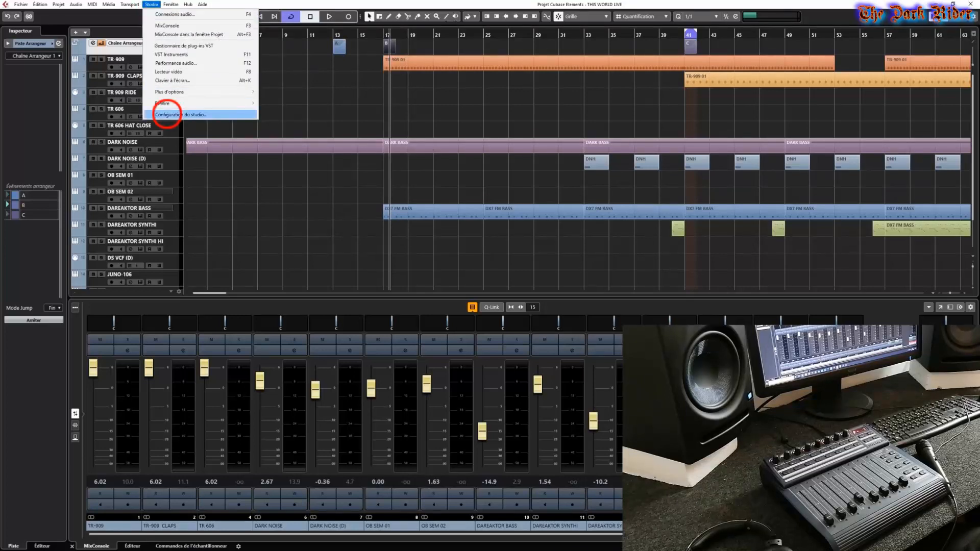
{"action": "left_click", "coordinate": [163, 114]}
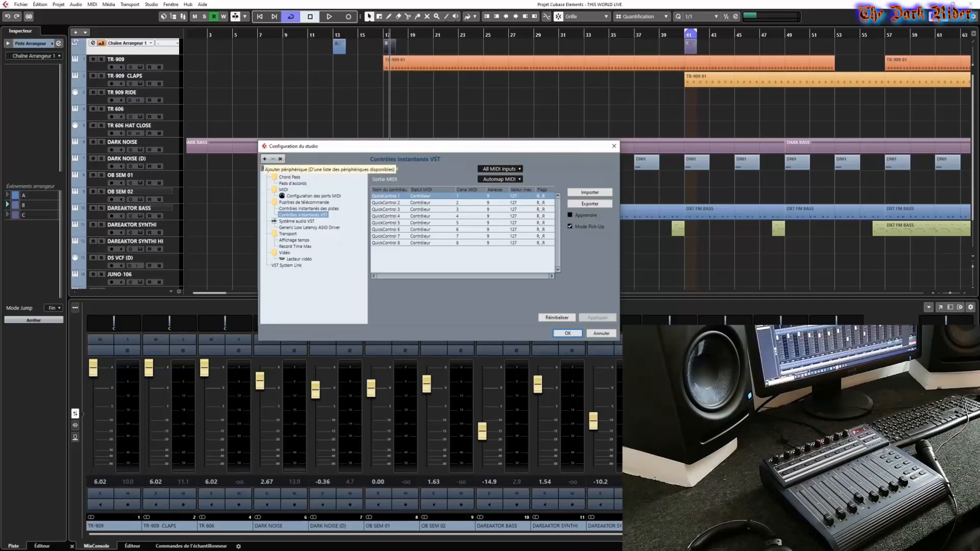
{"action": "left_click", "coordinate": [264, 159]}
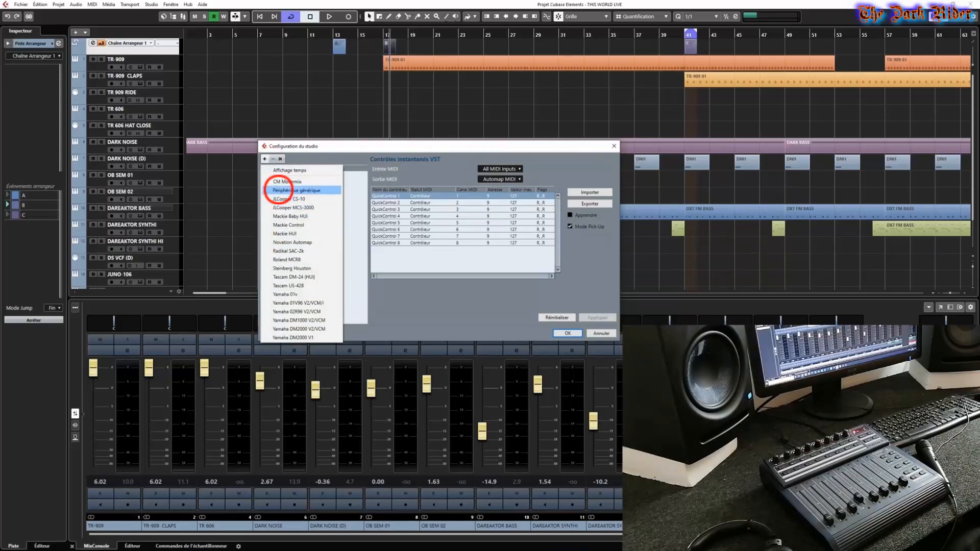
{"action": "left_click", "coordinate": [296, 190]}
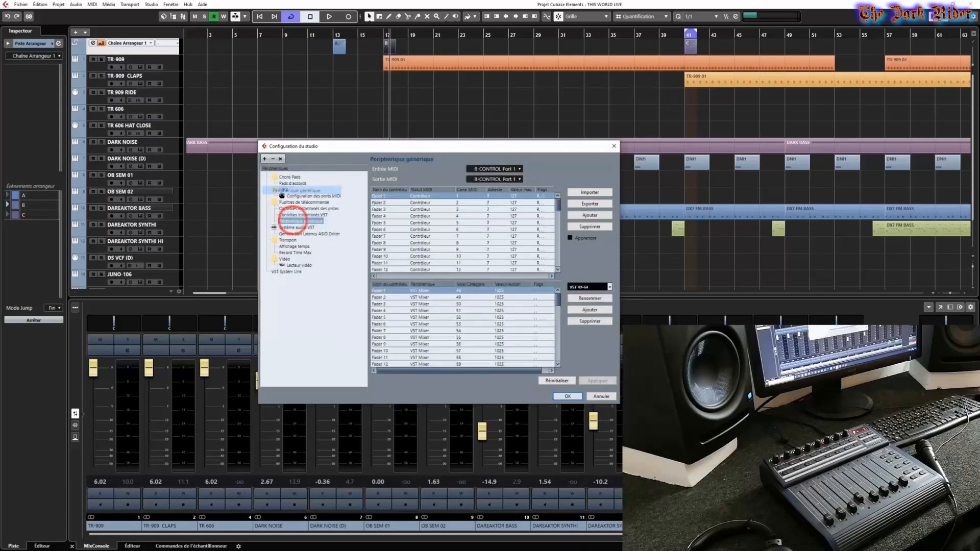
{"action": "left_click", "coordinate": [494, 169]}
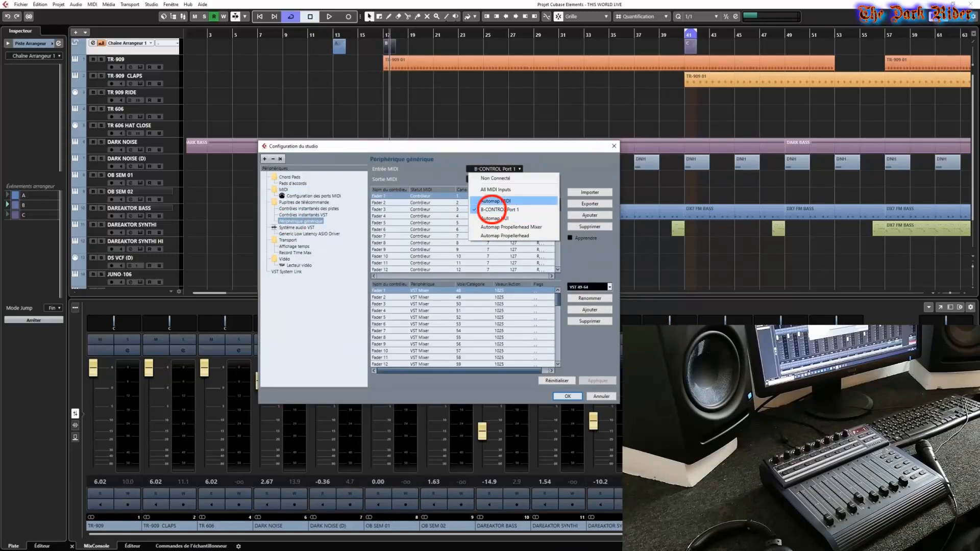
{"action": "left_click", "coordinate": [496, 209]}
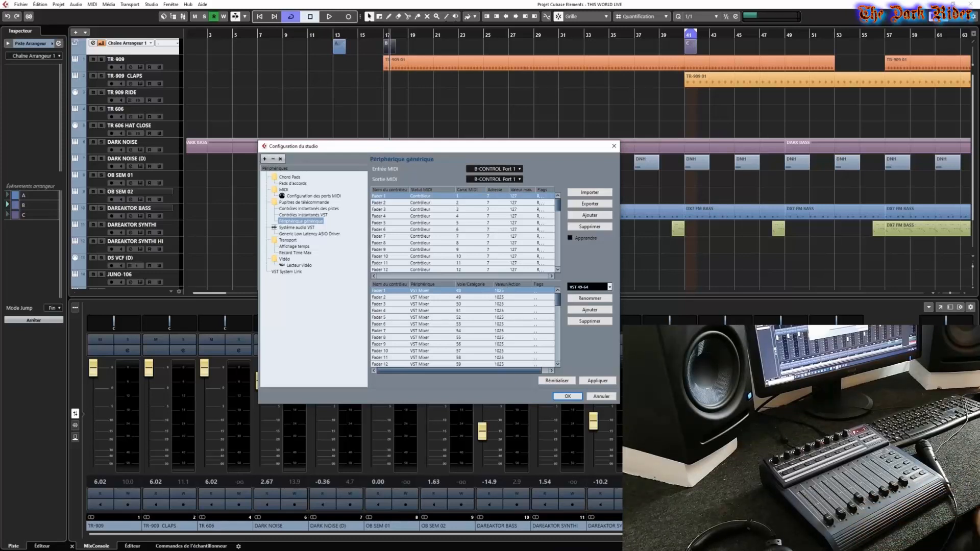
Step: Set the generic remote's bank to VST 1-16, apply it and close the studio configuration
{"action": "left_click", "coordinate": [587, 287]}
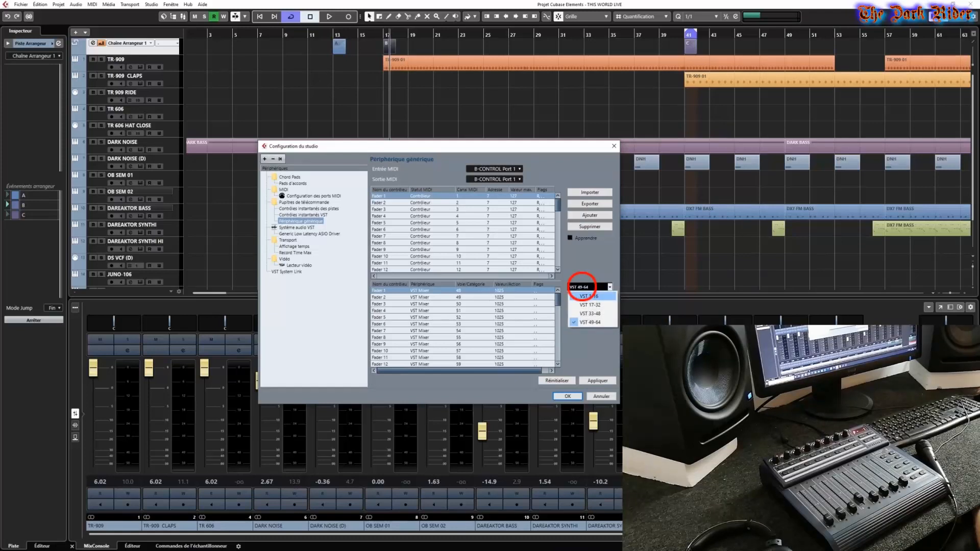
{"action": "left_click", "coordinate": [582, 294]}
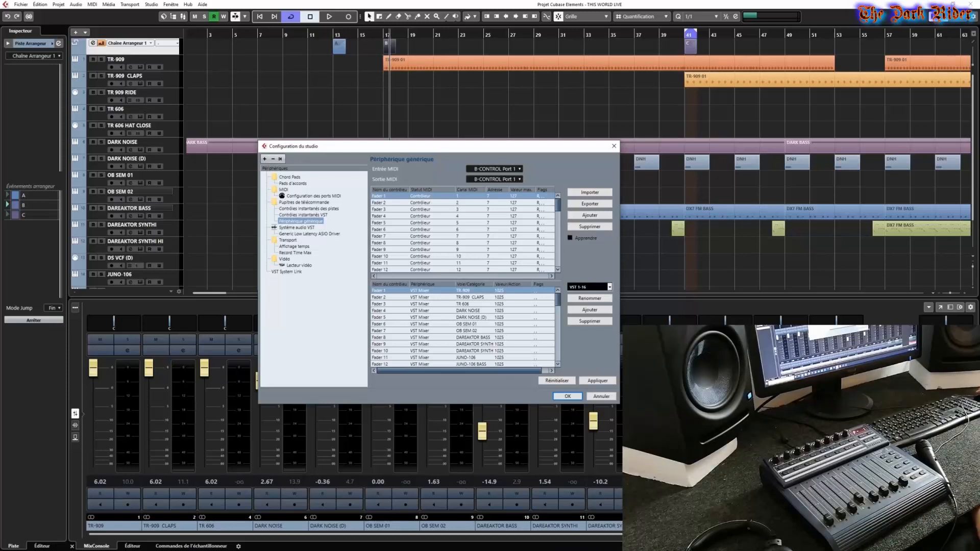
{"action": "left_click", "coordinate": [597, 380]}
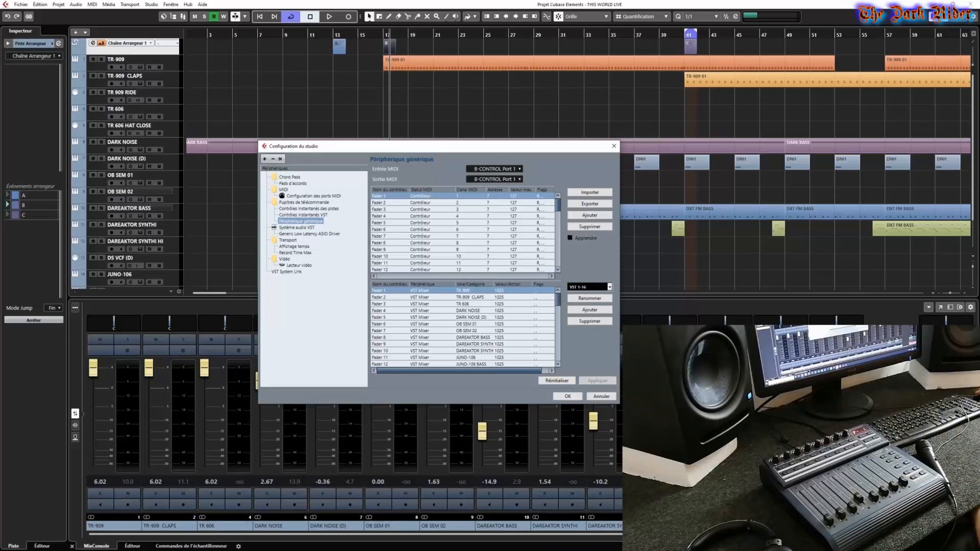
{"action": "left_click", "coordinate": [567, 396]}
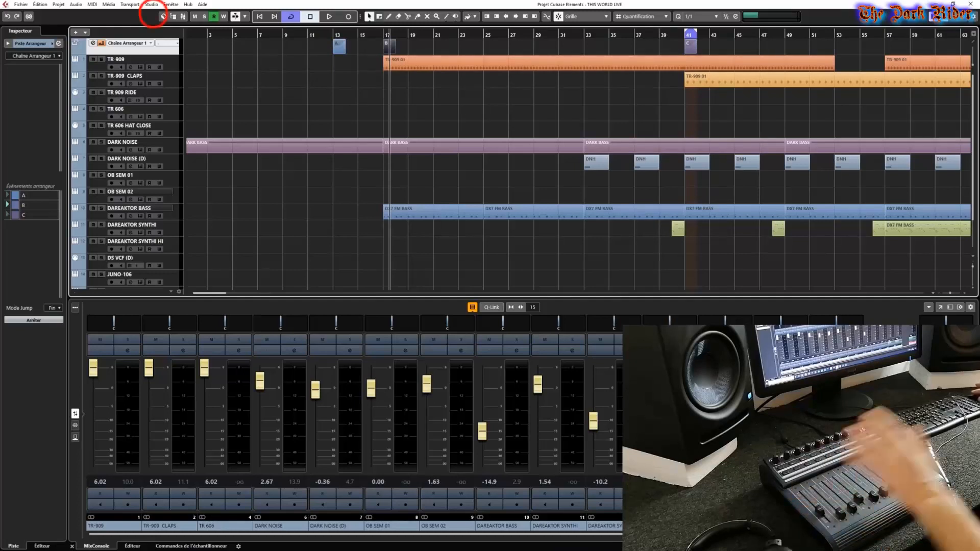
Step: Open the generic remote in the studio configuration and learn the controller's first fader for Fader 1, with address 81
{"action": "left_click", "coordinate": [152, 4]}
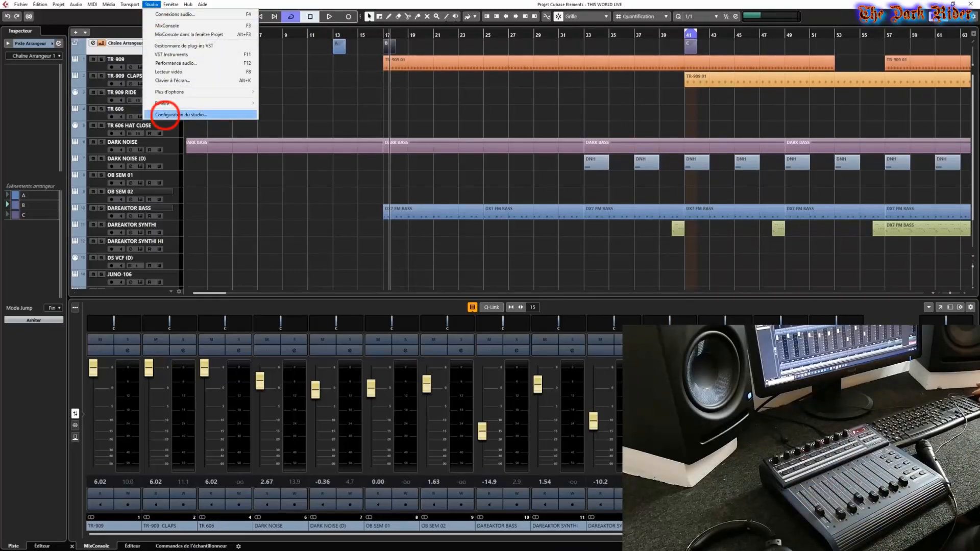
{"action": "left_click", "coordinate": [176, 114]}
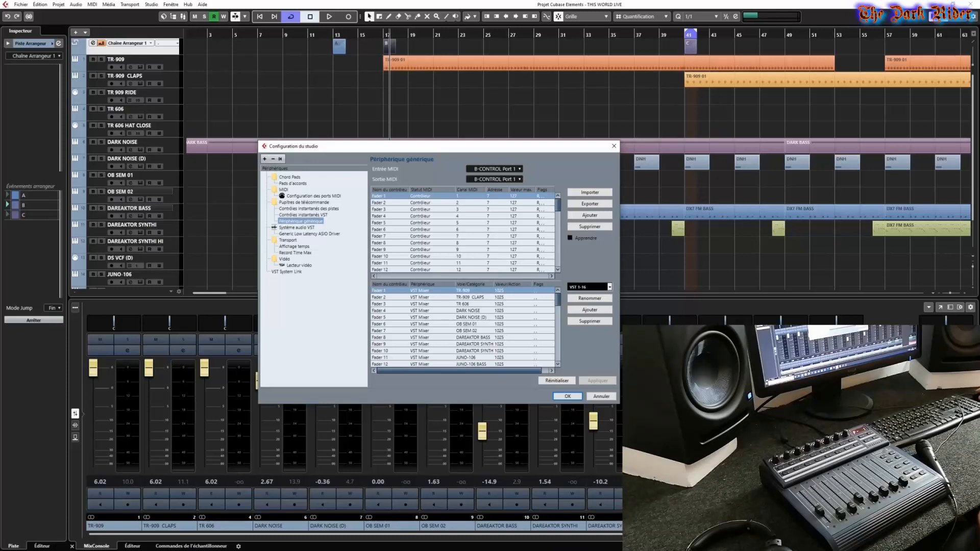
{"action": "left_click", "coordinate": [421, 196]}
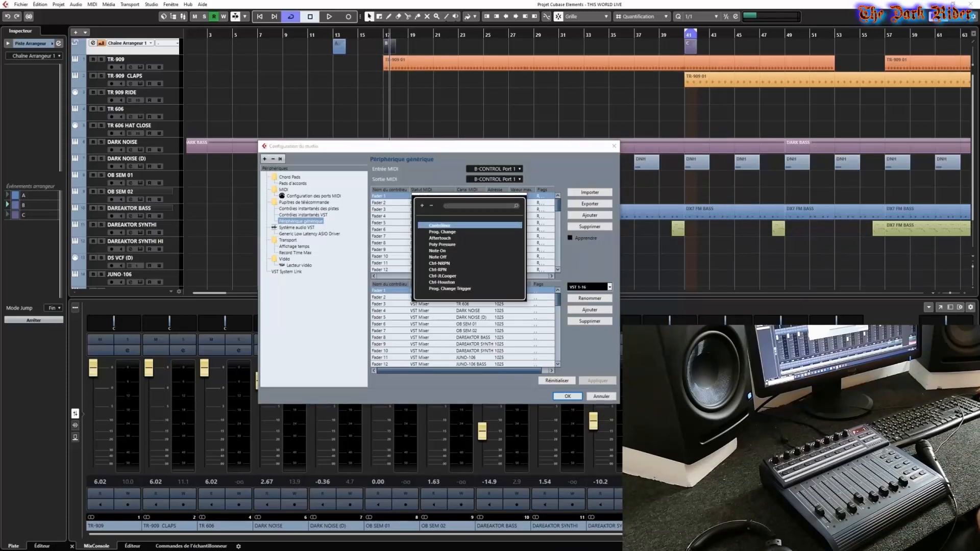
{"action": "key", "text": "Return"}
{"action": "left_click", "coordinate": [570, 238]}
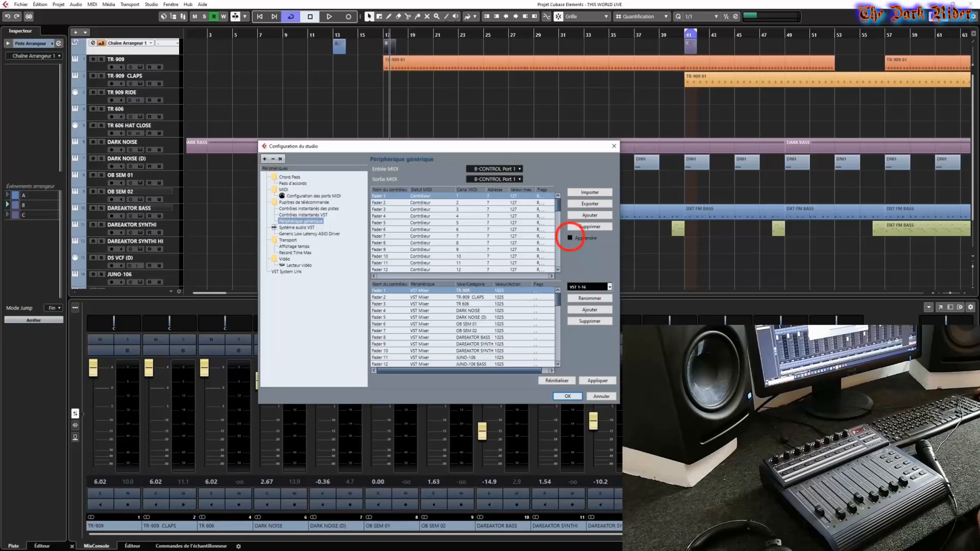
{"action": "left_click", "coordinate": [570, 238]}
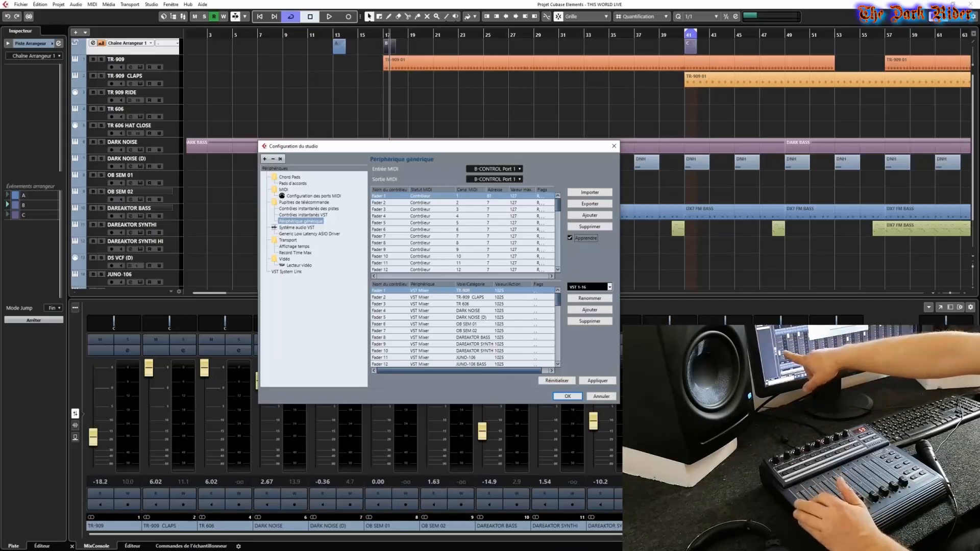
Step: Learn the controller's next four faders for Fader 2 to Fader 5, on MIDI channel 1 with addresses 82 to 85
{"action": "left_click", "coordinate": [489, 203]}
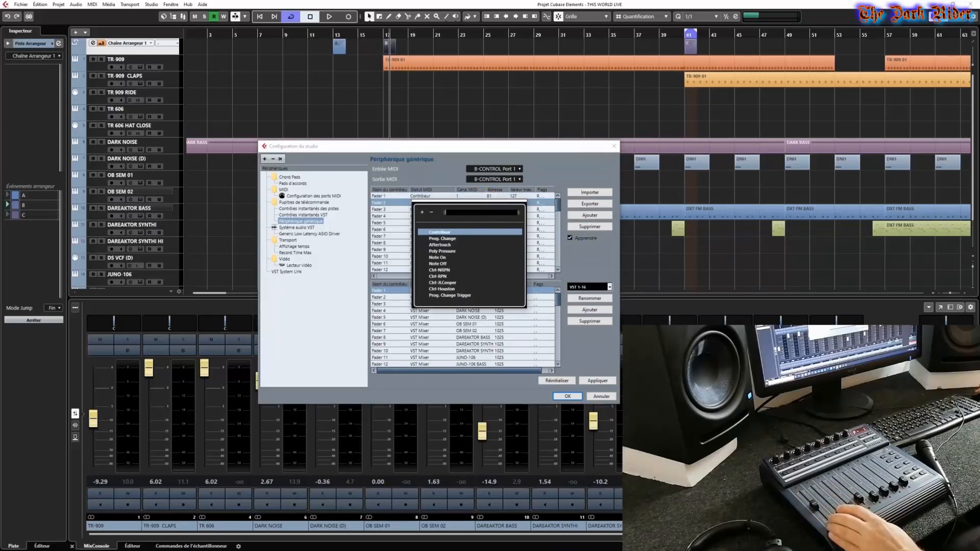
{"action": "left_click", "coordinate": [489, 202]}
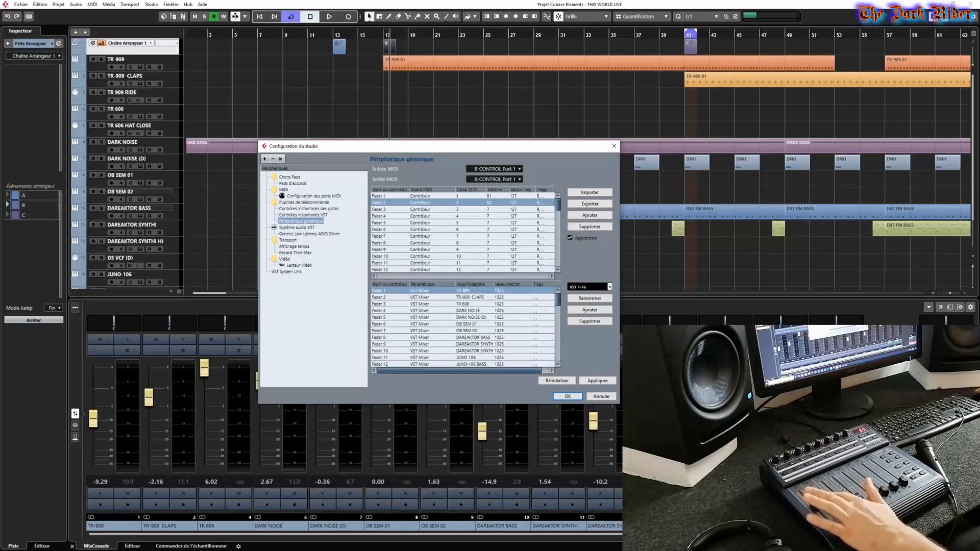
{"action": "left_click", "coordinate": [487, 209]}
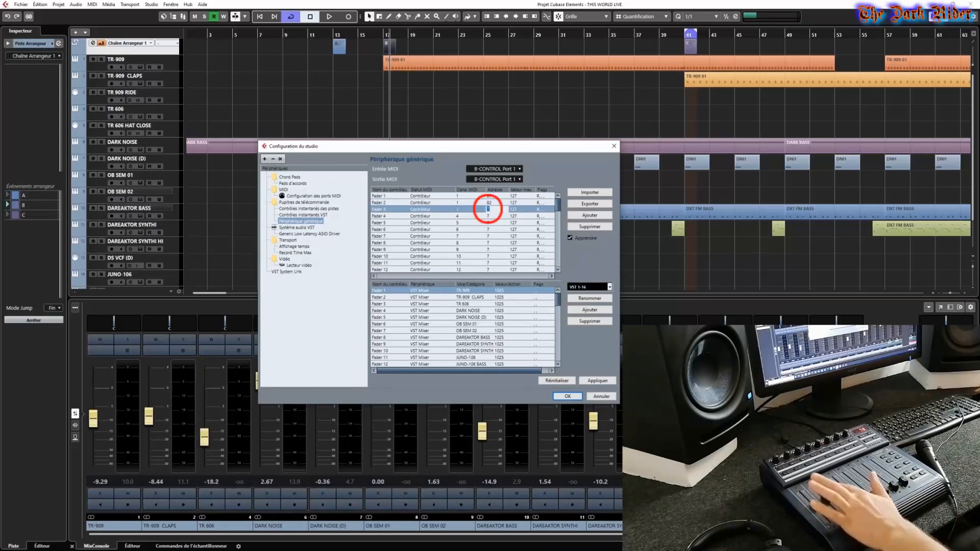
{"action": "left_click", "coordinate": [489, 216]}
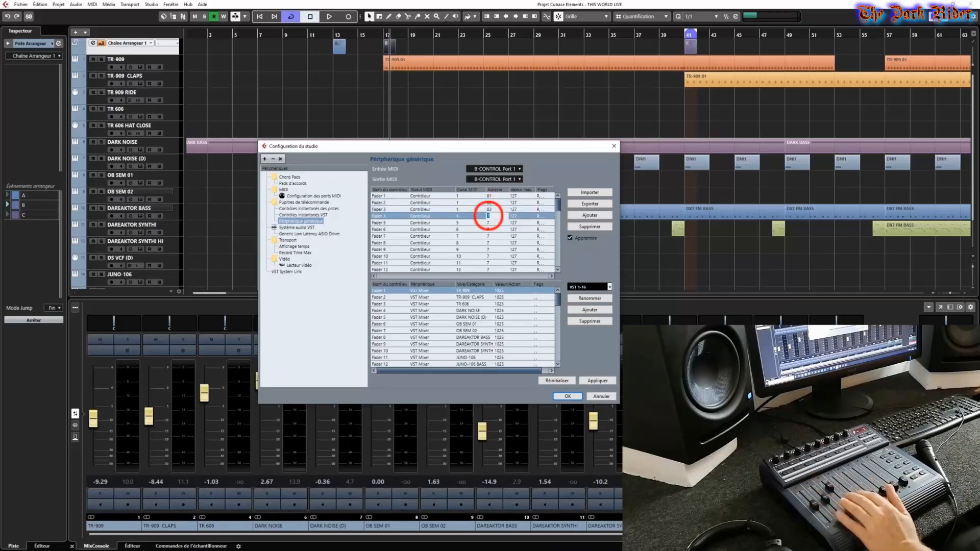
{"action": "left_click", "coordinate": [488, 223]}
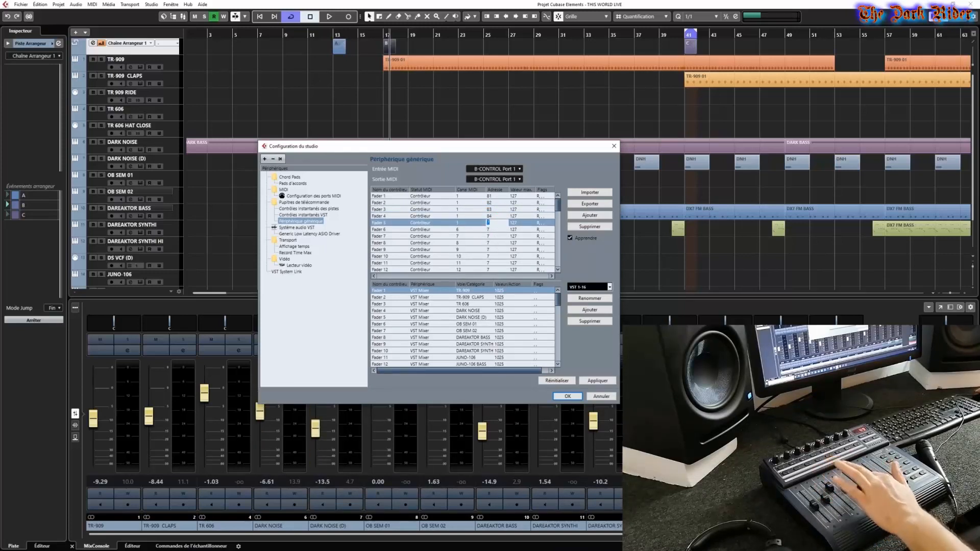
Step: Assign Fader 6 to MIDI channel 1, address 86, and confirm the studio configuration
{"action": "left_click", "coordinate": [488, 229]}
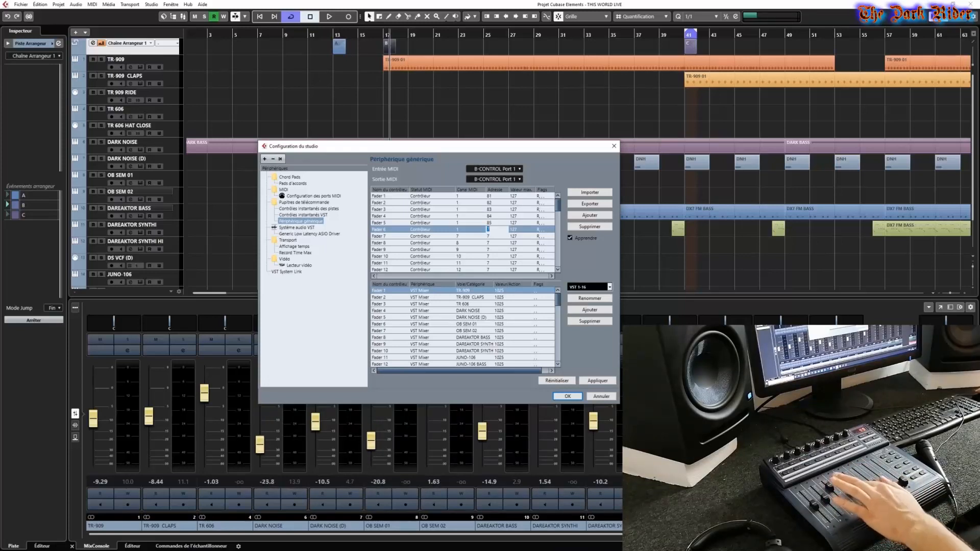
{"action": "left_click", "coordinate": [462, 229]}
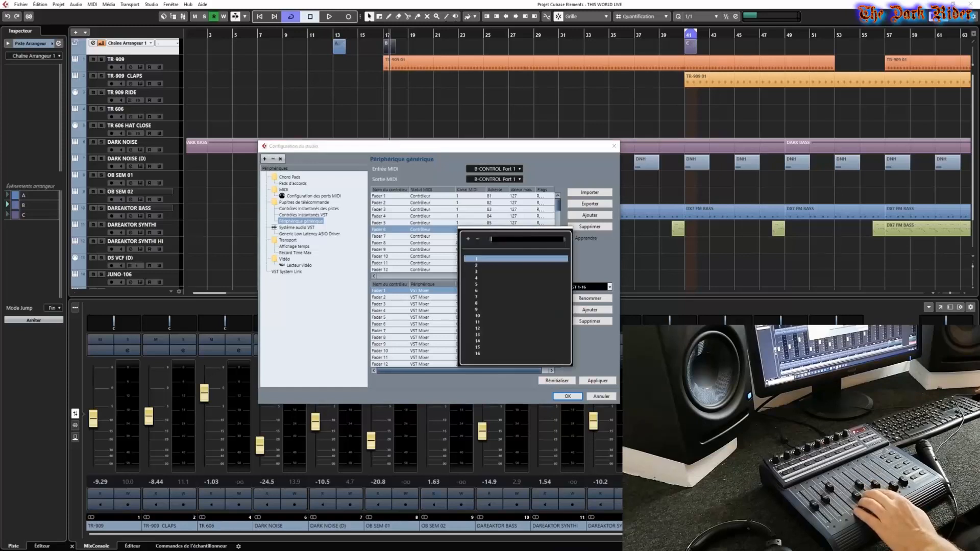
{"action": "key", "text": "Return"}
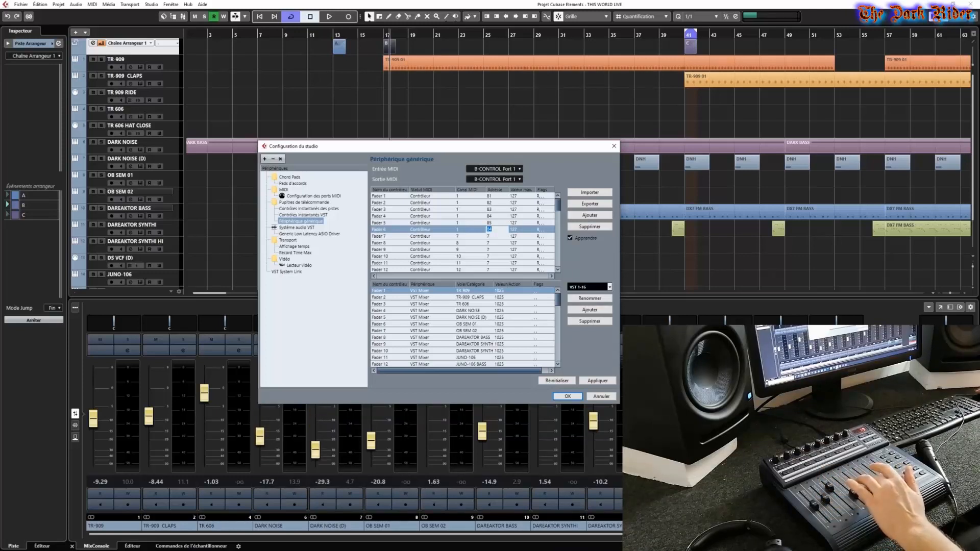
{"action": "left_click", "coordinate": [458, 236]}
{"action": "key", "text": "Return"}
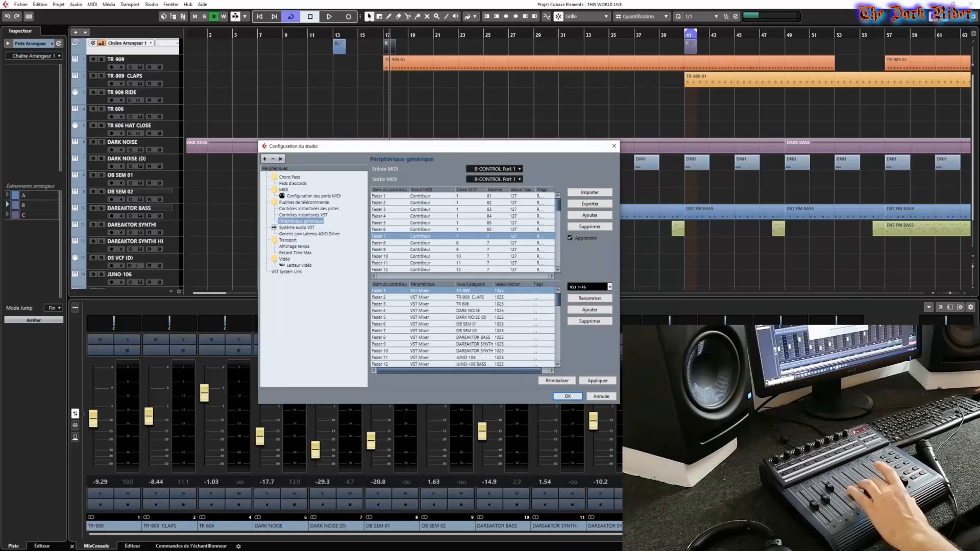
{"action": "left_click", "coordinate": [489, 229]}
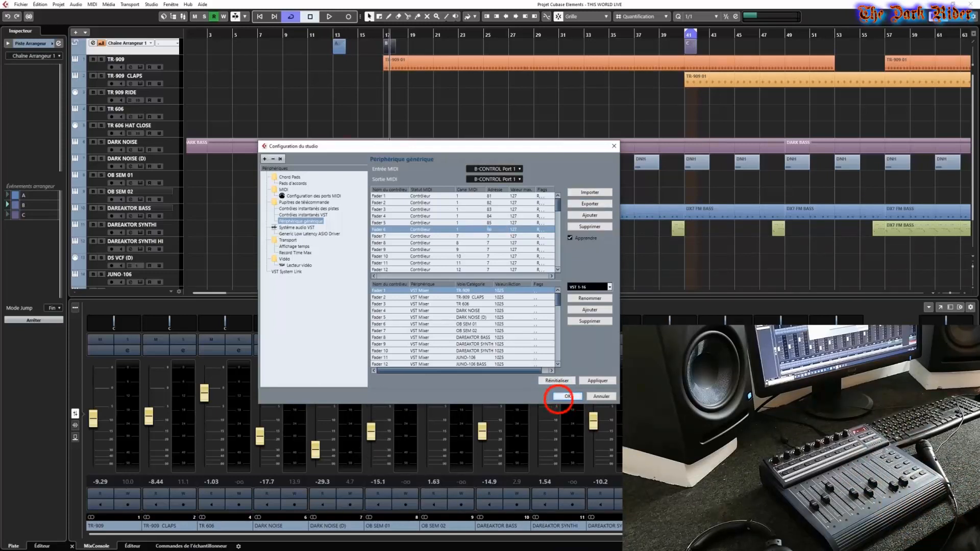
{"action": "left_click", "coordinate": [559, 397]}
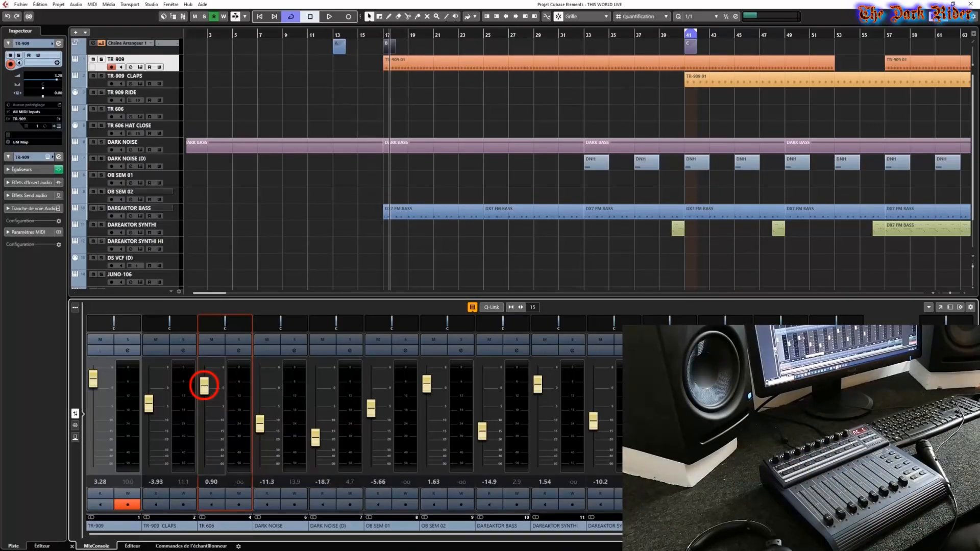
Step: Lower the TR 606 level in the mixer, and play arranger events A and B live until stopping playback
{"action": "left_click_drag", "start_coordinate": [204, 385], "coordinate": [204, 411]}
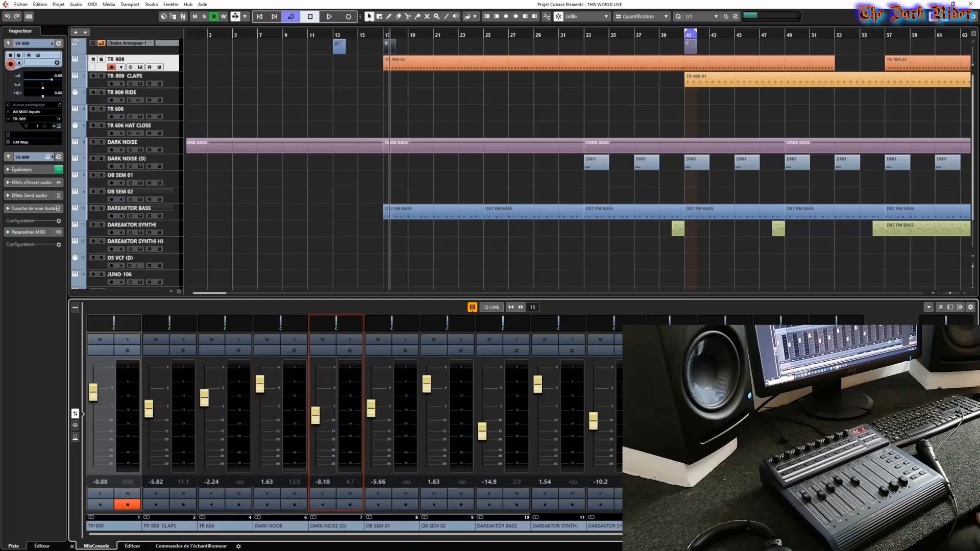
{"action": "left_click", "coordinate": [123, 43]}
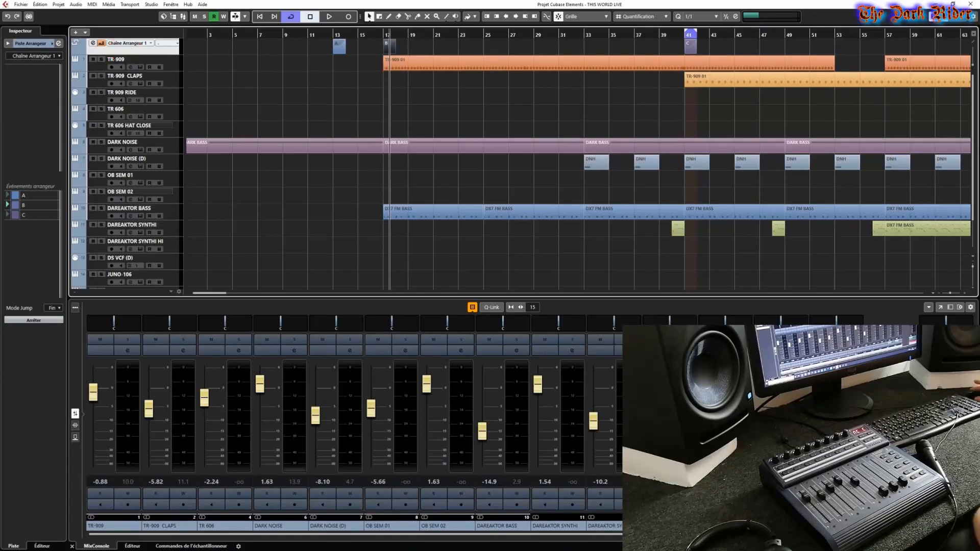
{"action": "left_click", "coordinate": [7, 195]}
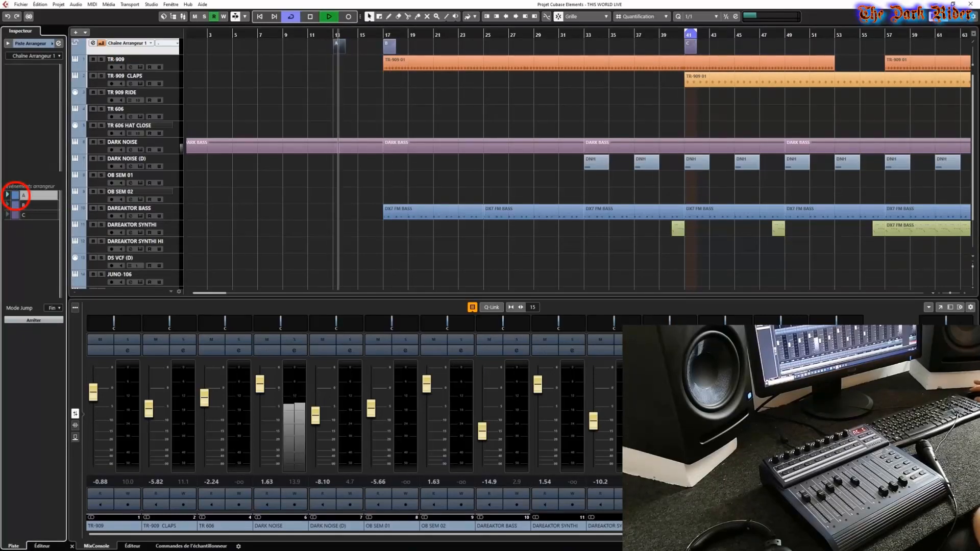
{"action": "left_click", "coordinate": [7, 205]}
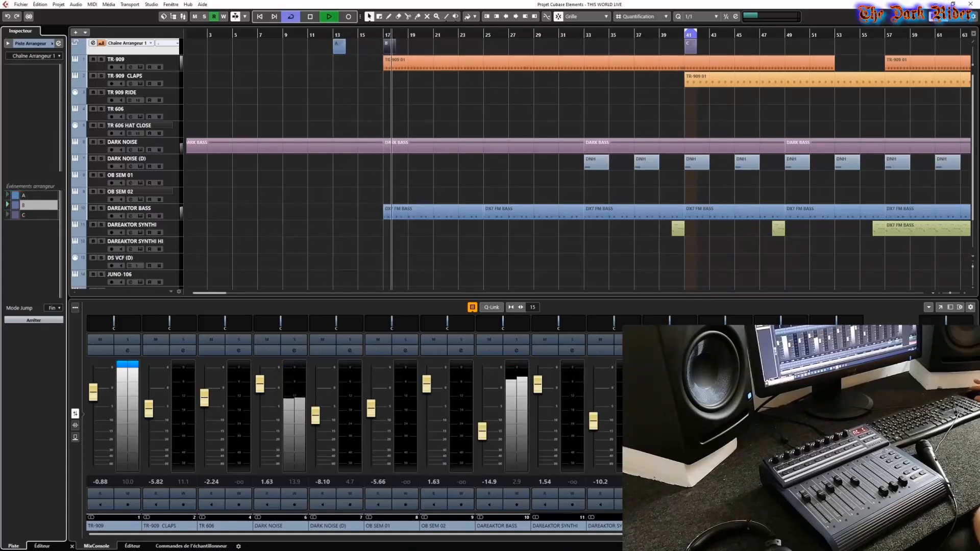
{"action": "left_click", "coordinate": [309, 17]}
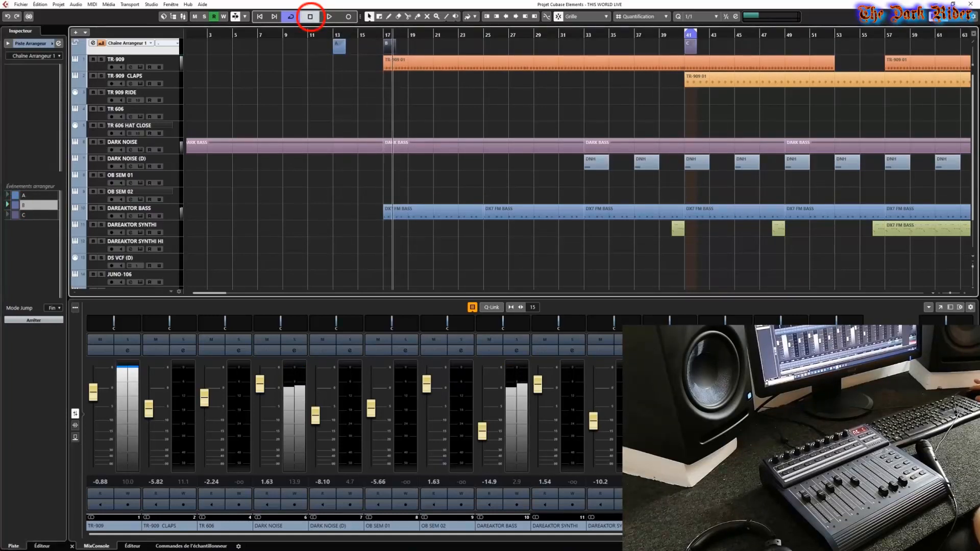
Step: Add a generic remote controller entry named A and learn a controller button for it as Note On, channel 1, address 24
{"action": "left_click", "coordinate": [151, 4]}
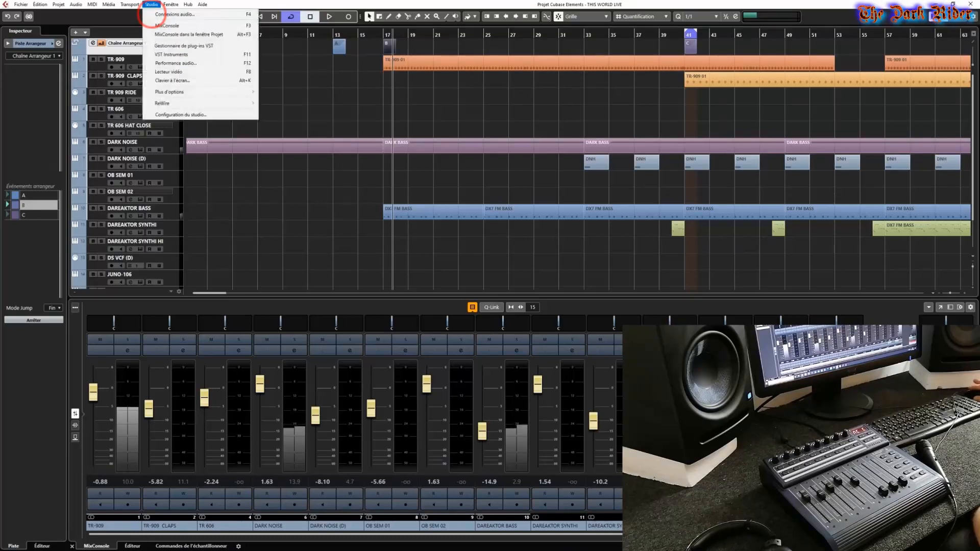
{"action": "left_click", "coordinate": [168, 115]}
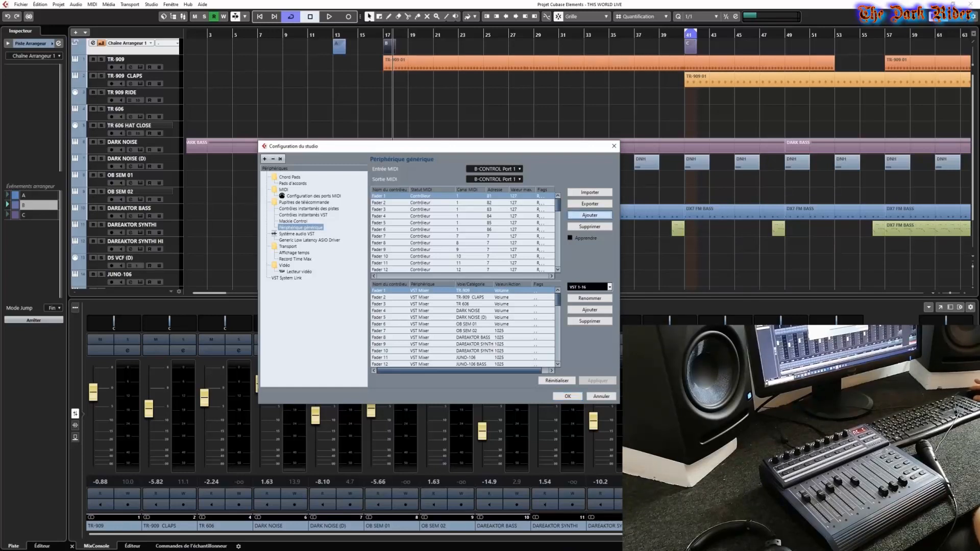
{"action": "left_click_drag", "start_coordinate": [558, 205], "coordinate": [557, 261]}
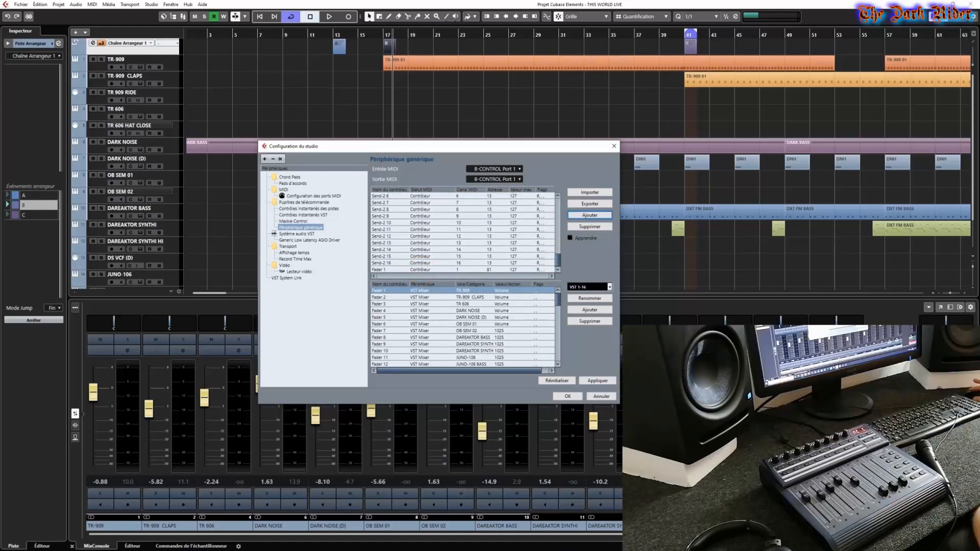
{"action": "left_click", "coordinate": [422, 270]}
{"action": "double_click", "coordinate": [379, 269]}
{"action": "type", "text": "A"}
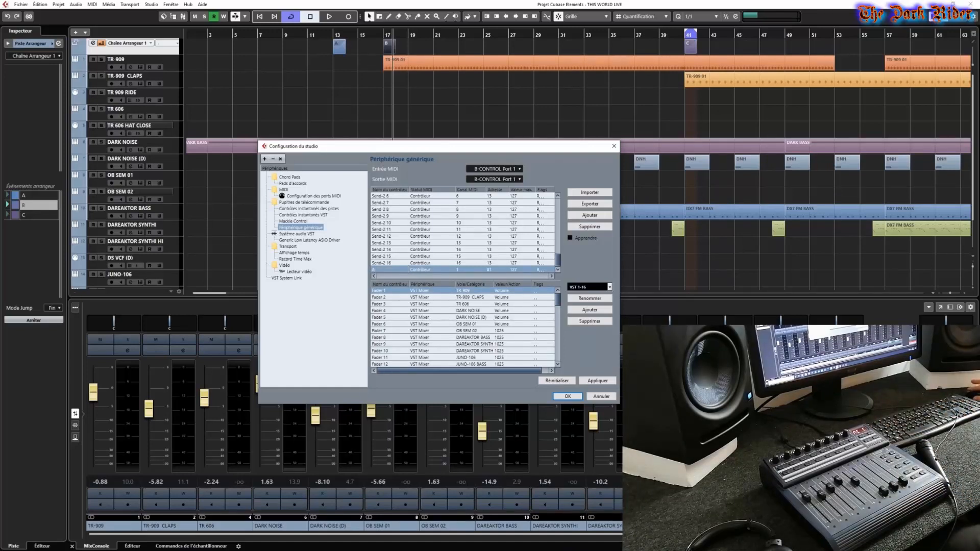
{"action": "left_click", "coordinate": [571, 238]}
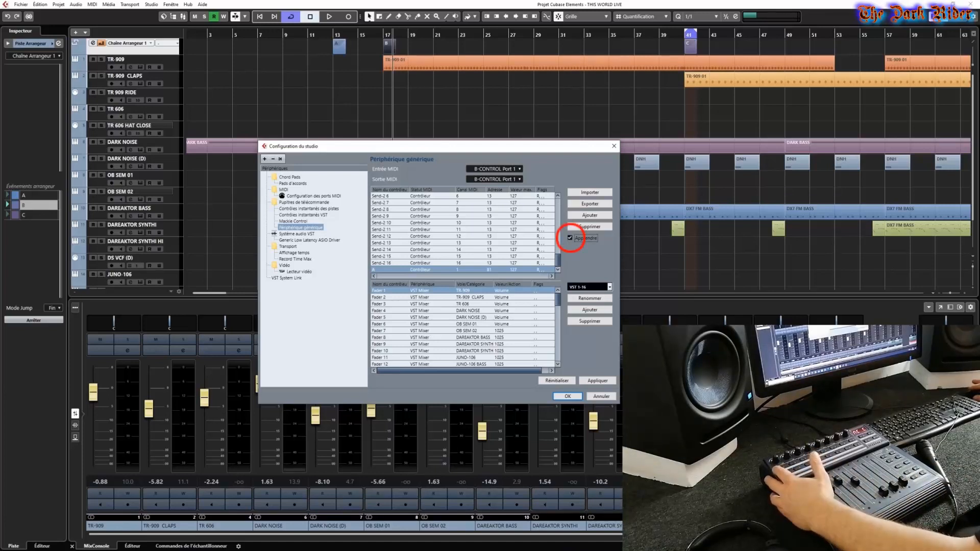
{"action": "left_click", "coordinate": [489, 270]}
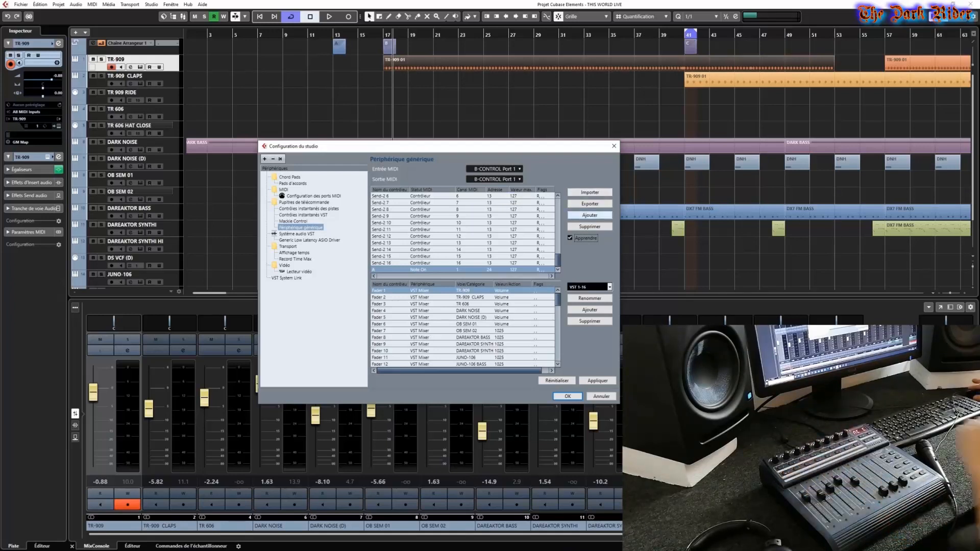
Step: Add a second controller entry below A in the generic remote and name it B
{"action": "left_click", "coordinate": [589, 215]}
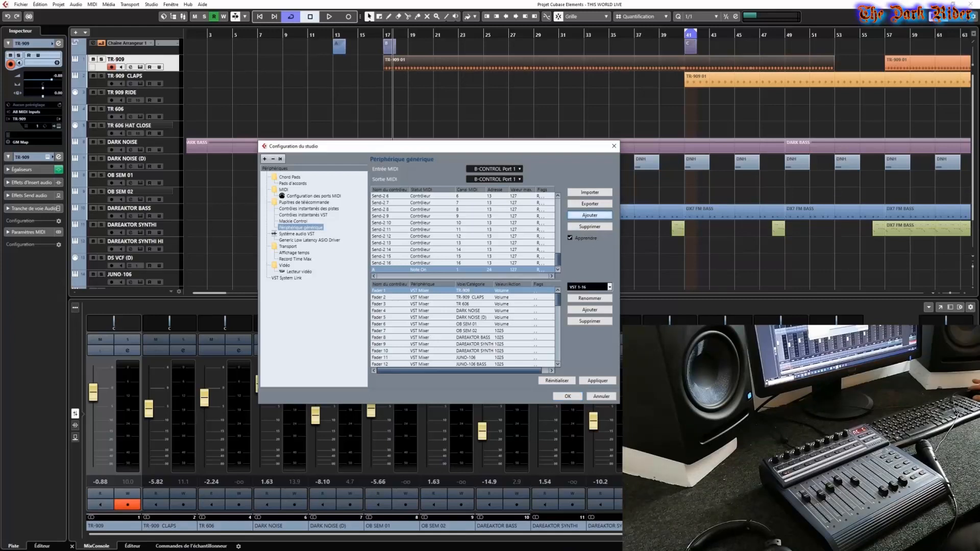
{"action": "left_click", "coordinate": [590, 215]}
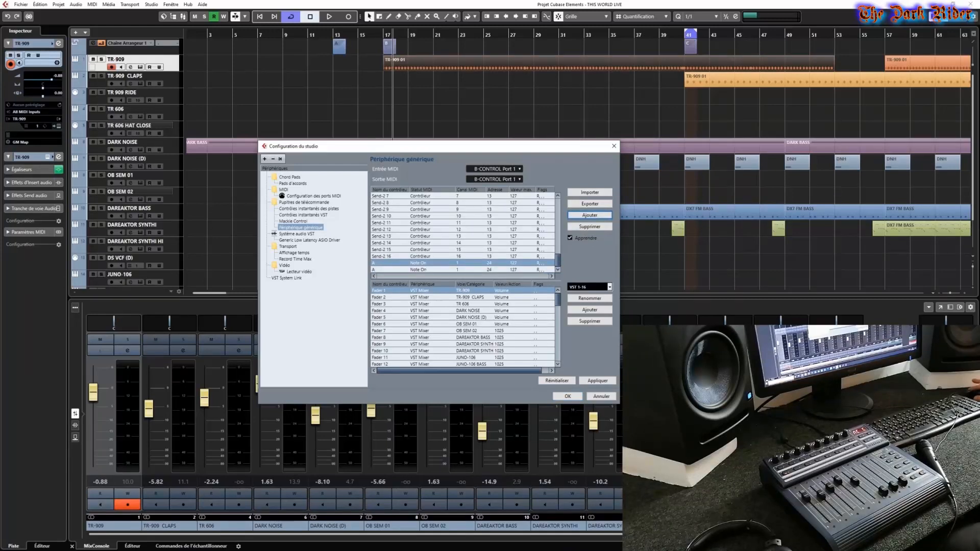
{"action": "double_click", "coordinate": [378, 270]}
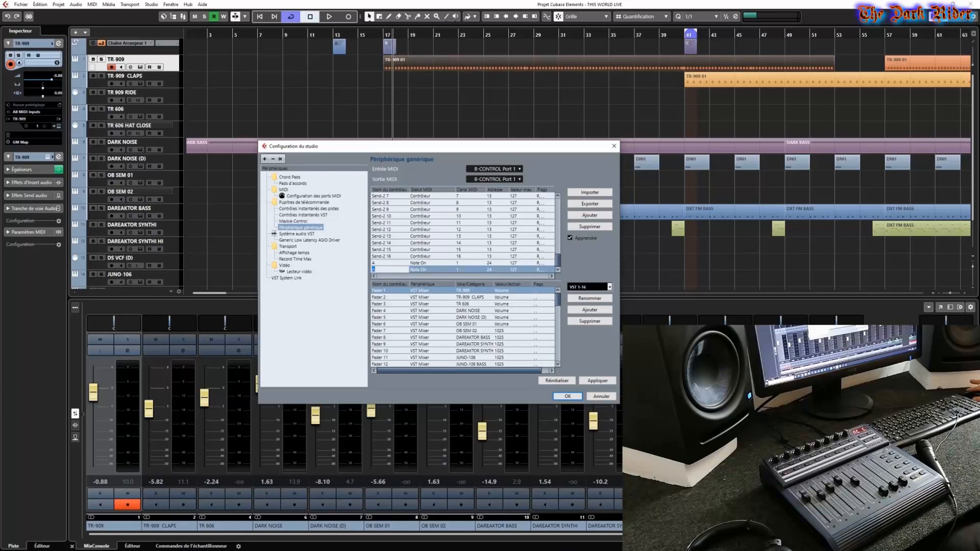
{"action": "type", "text": "b"}
{"action": "key", "text": "BackSpace"}
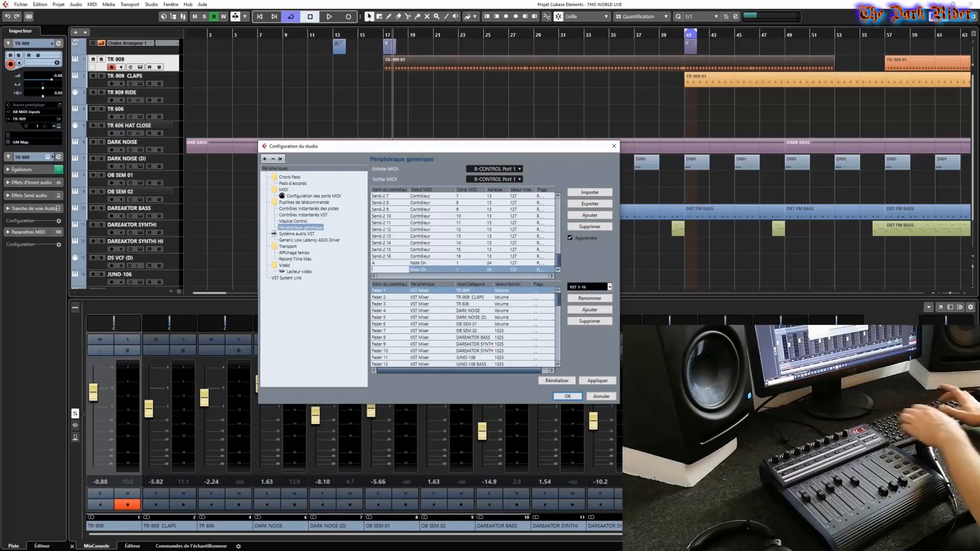
{"action": "type", "text": "B"}
{"action": "key", "text": "Return"}
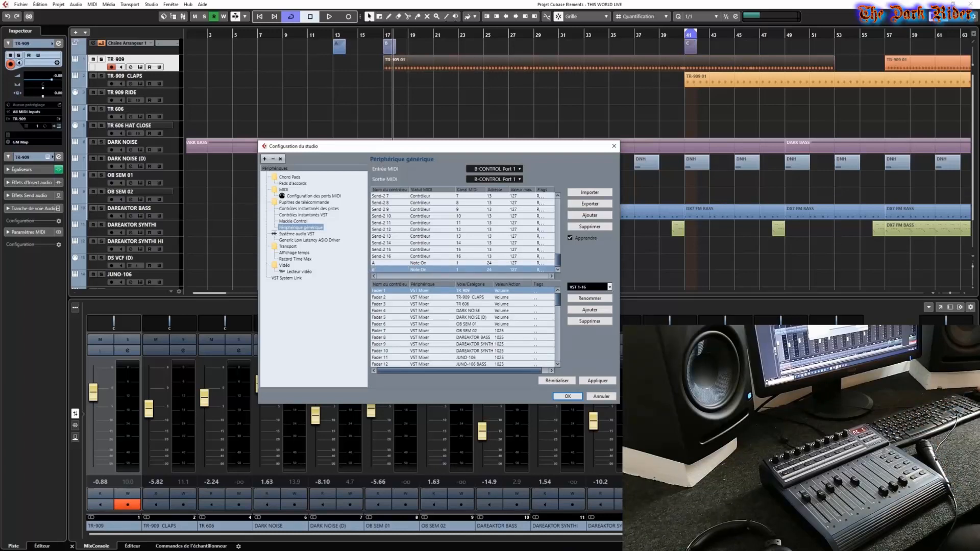
Step: Set the MIDI status of entry A to Contrôleur and learn a button for entry B as Note On, channel 1, address 25
{"action": "left_click", "coordinate": [423, 270]}
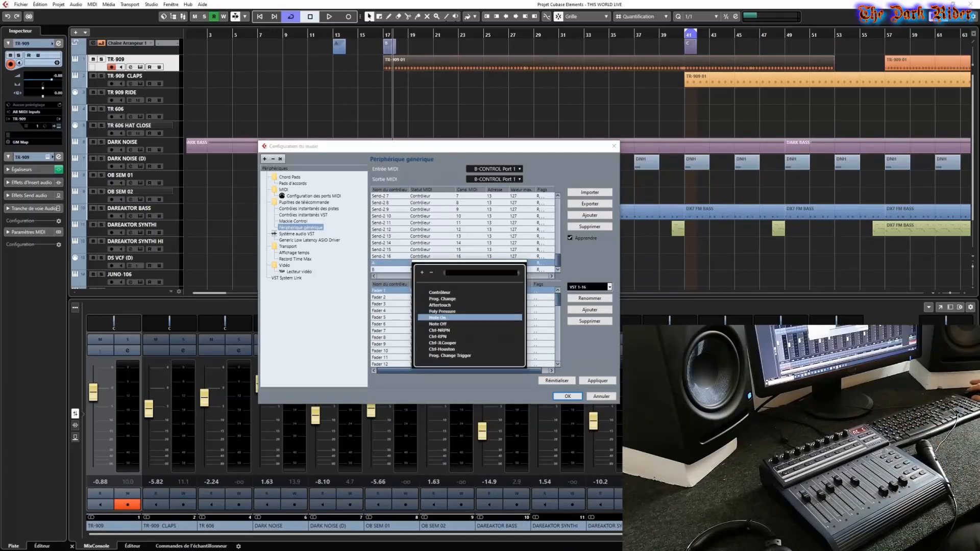
{"action": "left_click", "coordinate": [438, 317]}
{"action": "left_click", "coordinate": [424, 270]}
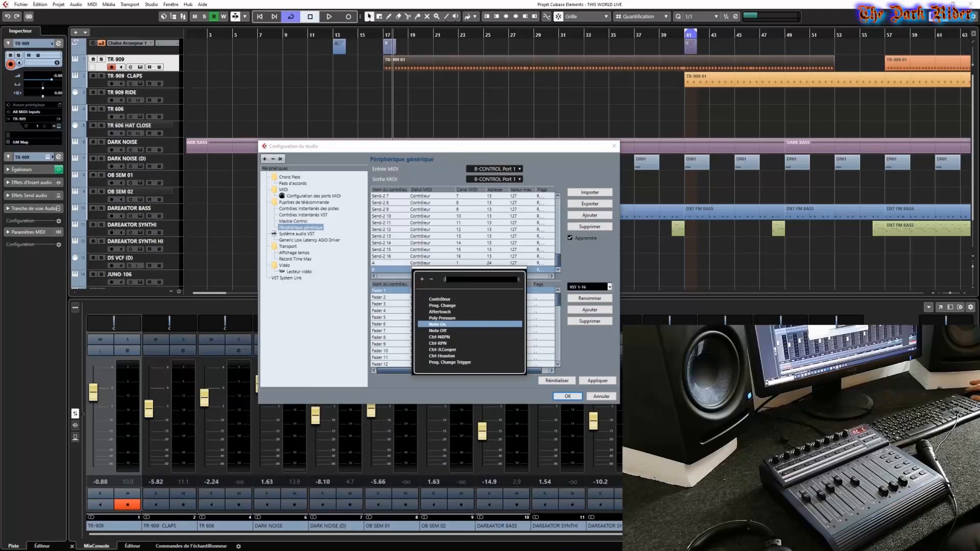
{"action": "left_click", "coordinate": [440, 299]}
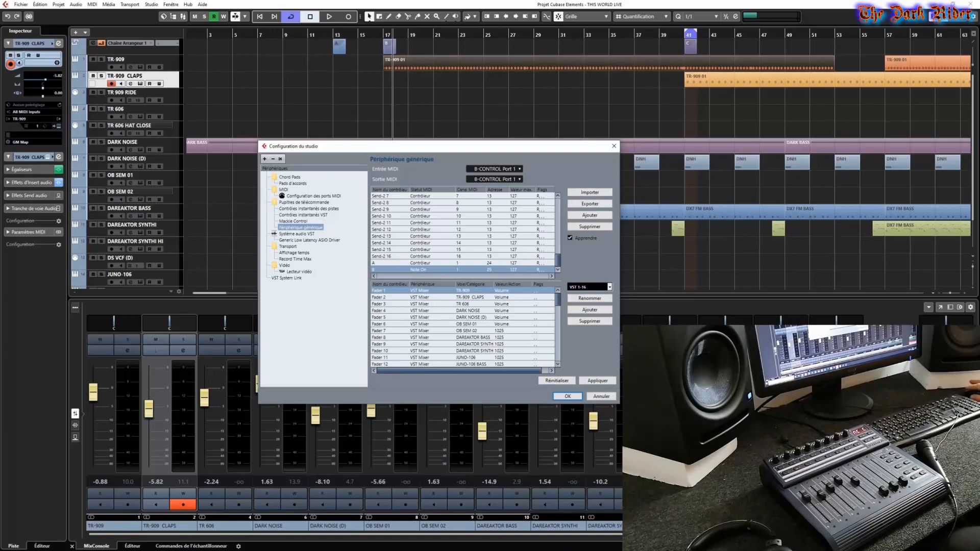
Step: Add a third controller entry below B in the generic remote and name it C
{"action": "left_click", "coordinate": [589, 215]}
{"action": "left_click", "coordinate": [590, 215]}
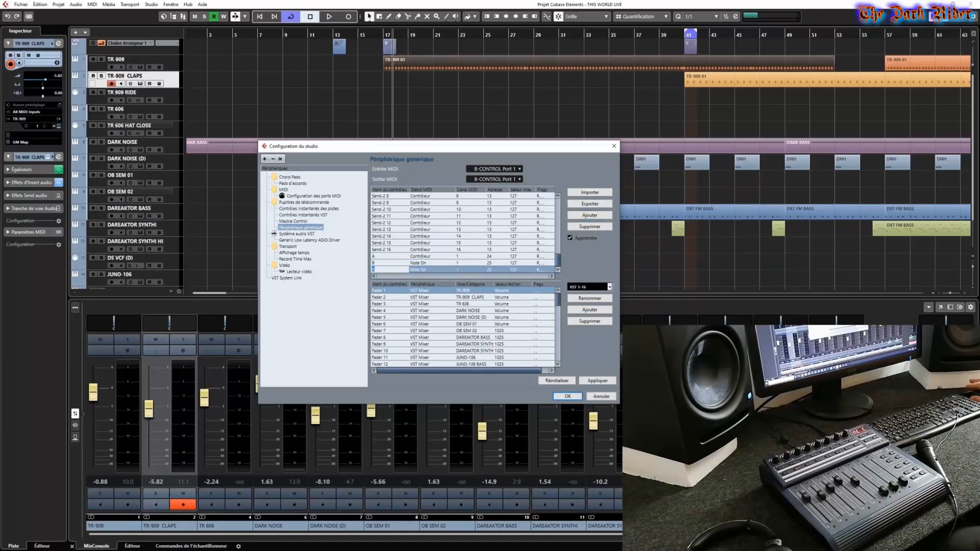
{"action": "type", "text": "C"}
{"action": "key", "text": "Return"}
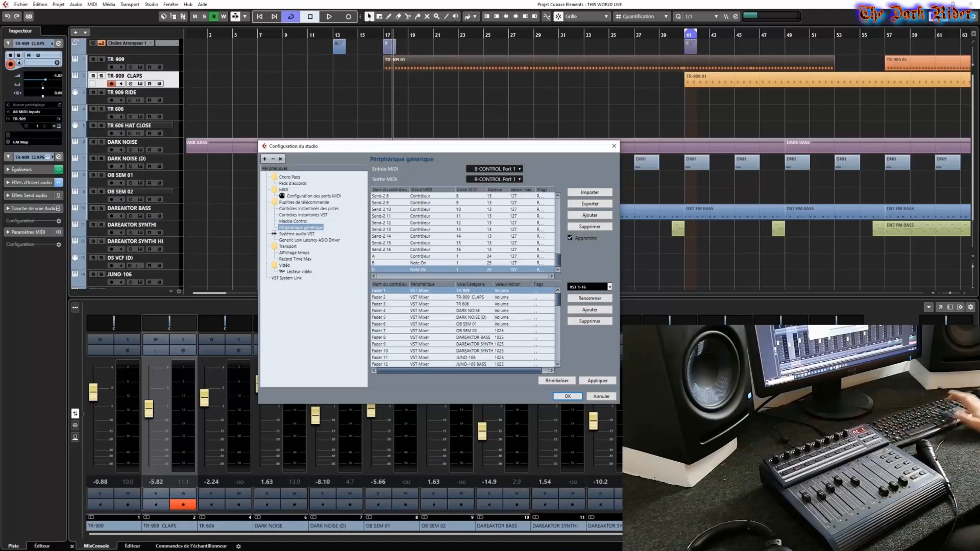
Step: Set the MIDI status of entries B and C to Contrôleur, and learn a controller button for C on channel 1, address 26
{"action": "left_click", "coordinate": [419, 263]}
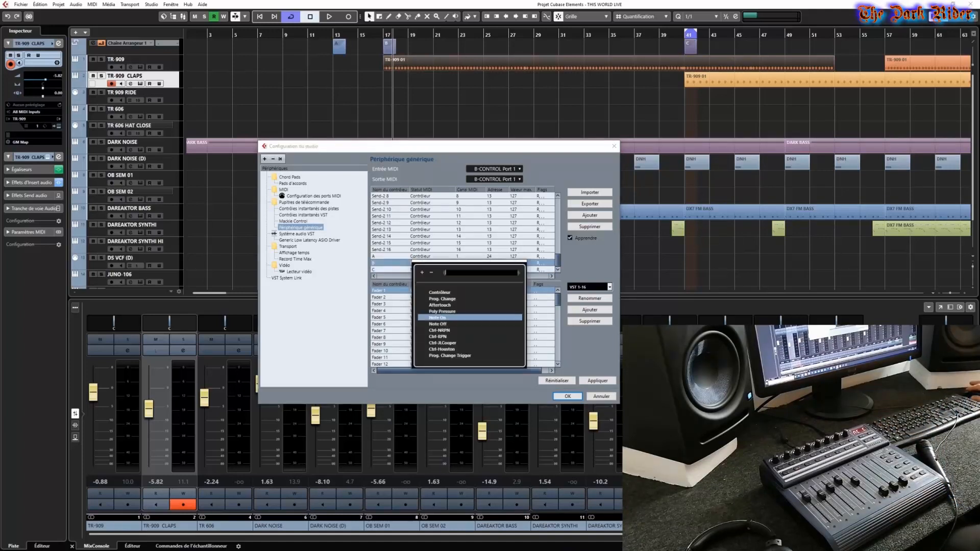
{"action": "left_click", "coordinate": [439, 293]}
{"action": "left_click", "coordinate": [419, 270]}
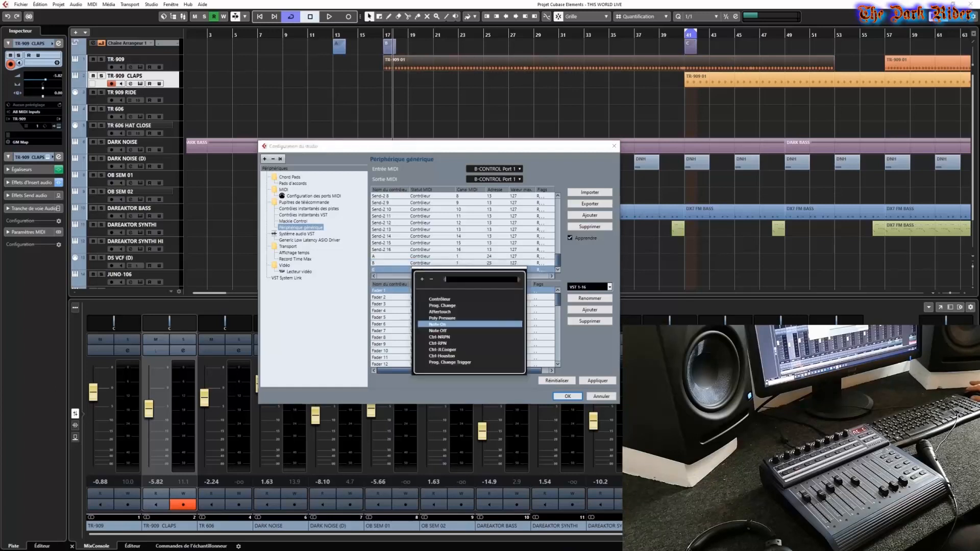
{"action": "left_click", "coordinate": [440, 299]}
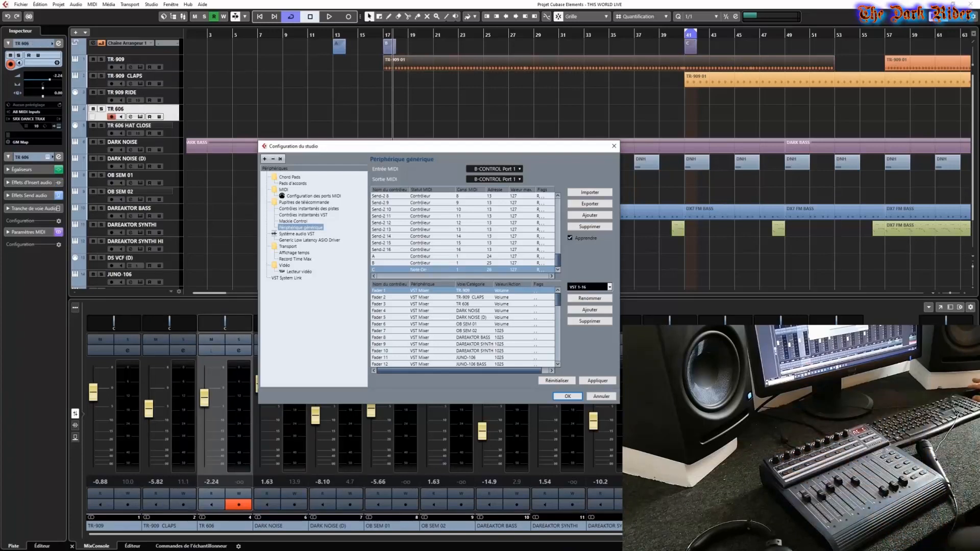
{"action": "left_click", "coordinate": [419, 270]}
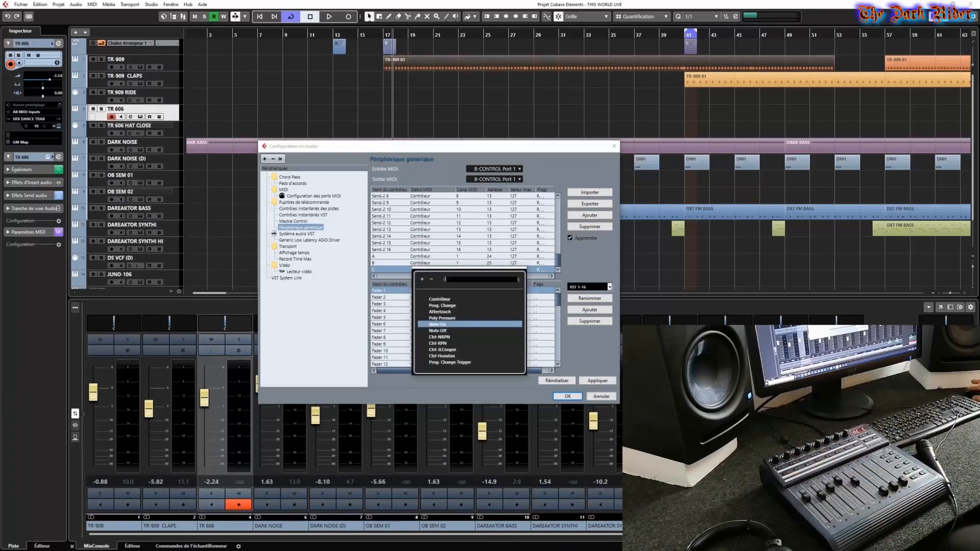
{"action": "key", "text": "Return"}
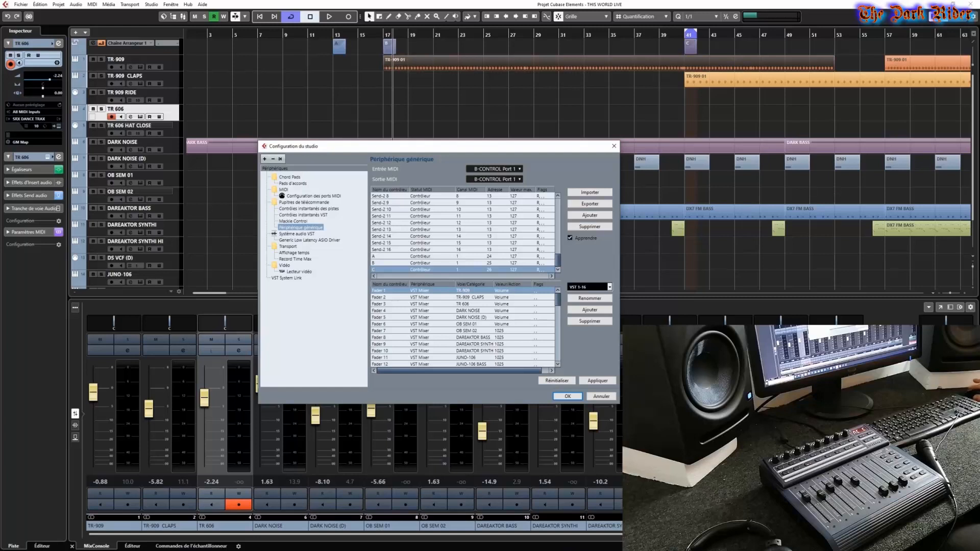
Step: Turn off learn mode and assign the Commande device to entries A, B and C in the generic remote's assignment list
{"action": "left_click", "coordinate": [558, 300]}
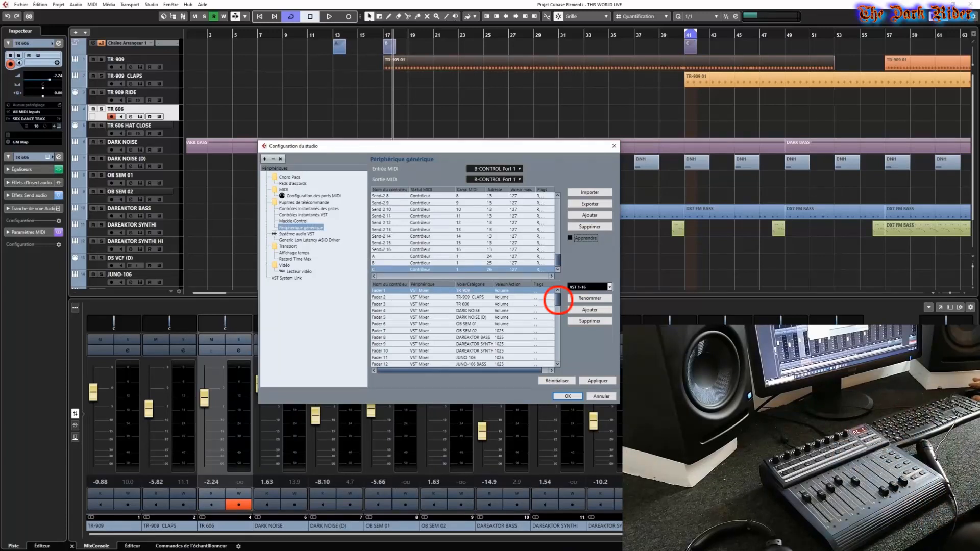
{"action": "left_click_drag", "start_coordinate": [558, 301], "coordinate": [558, 353]}
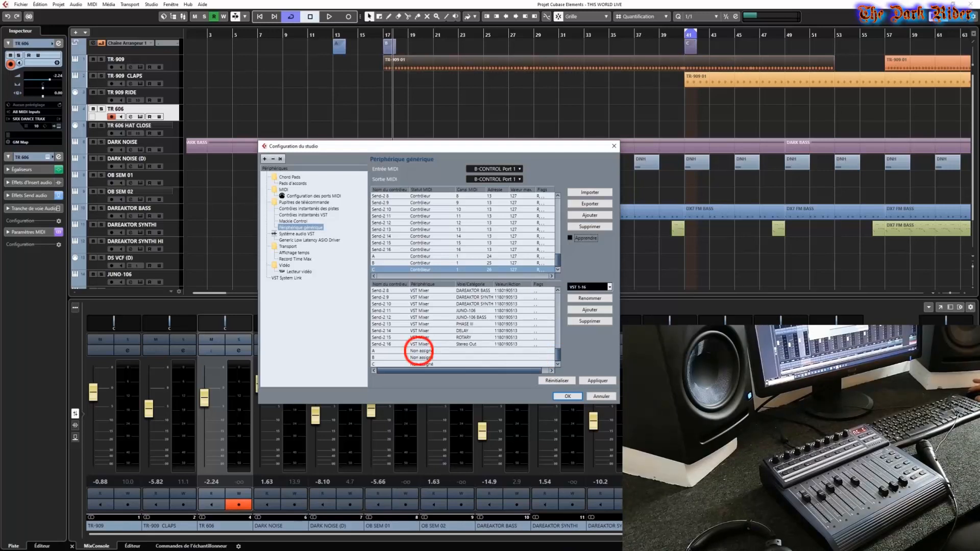
{"action": "left_click", "coordinate": [388, 351]}
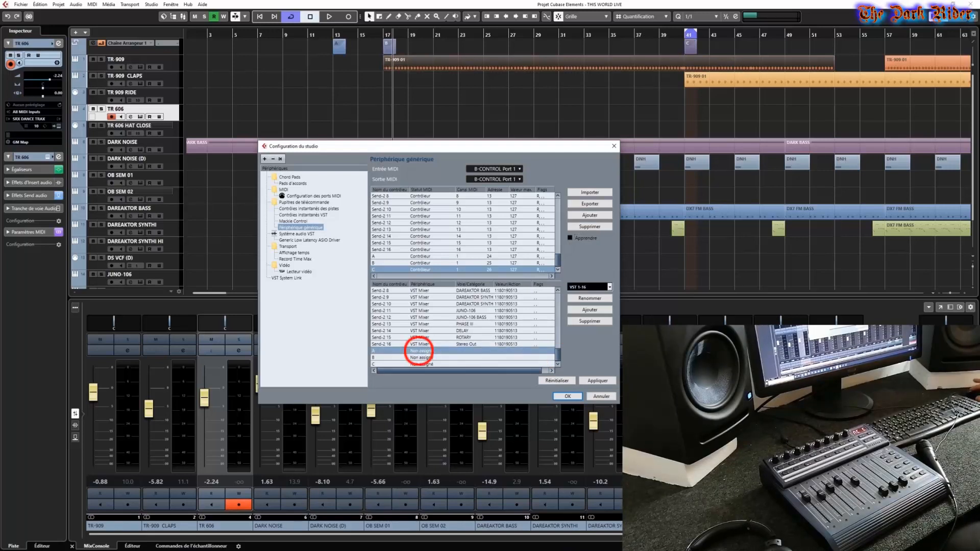
{"action": "left_click", "coordinate": [421, 351]}
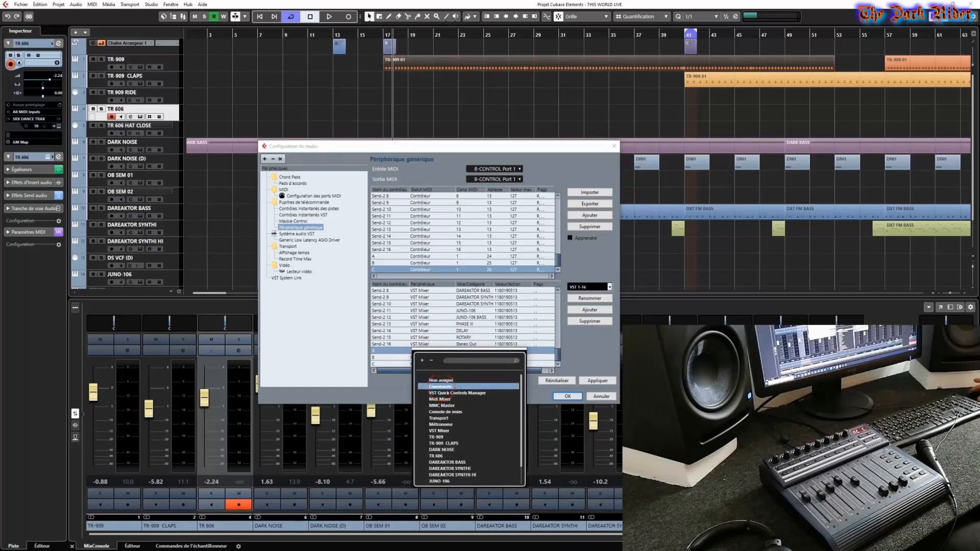
{"action": "left_click", "coordinate": [440, 387]}
{"action": "left_click", "coordinate": [421, 358]}
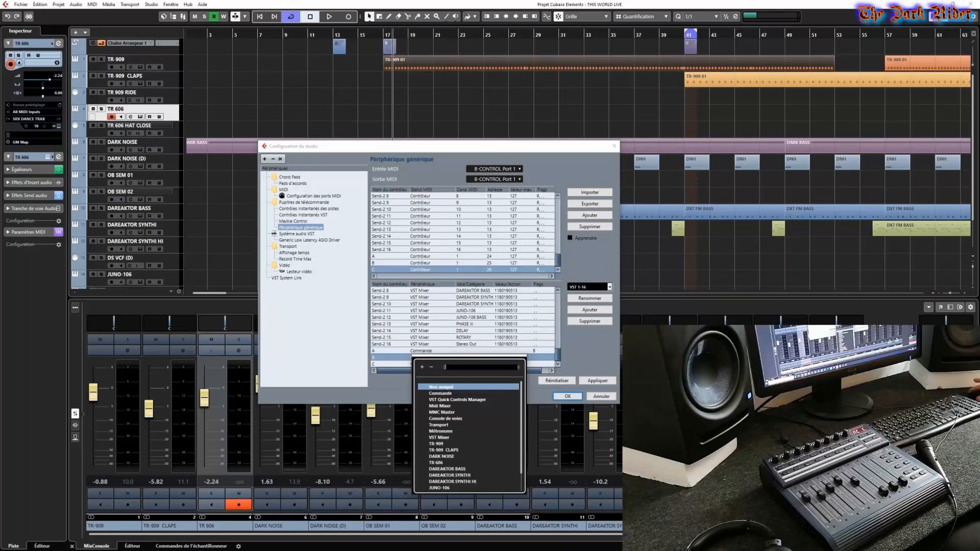
{"action": "left_click", "coordinate": [440, 394]}
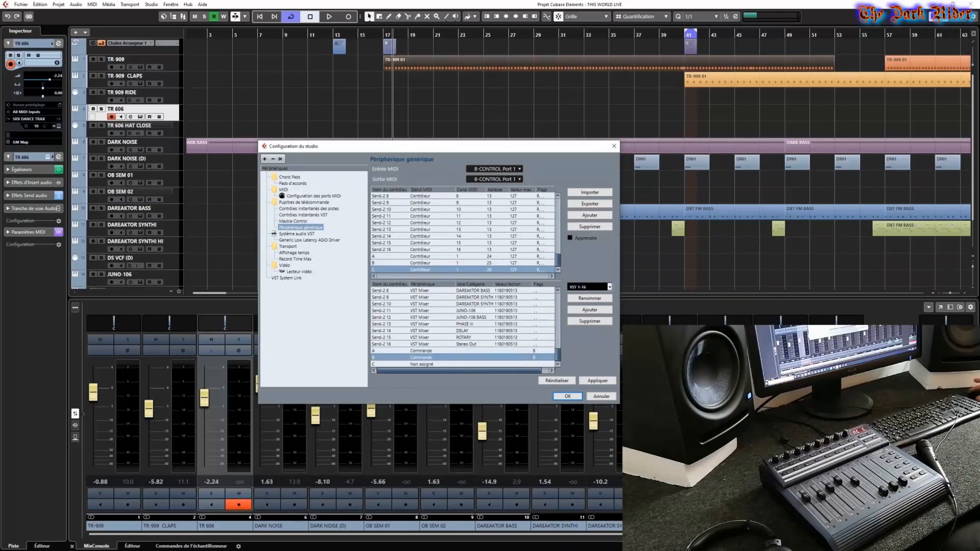
{"action": "left_click", "coordinate": [421, 364]}
{"action": "left_click", "coordinate": [440, 400]}
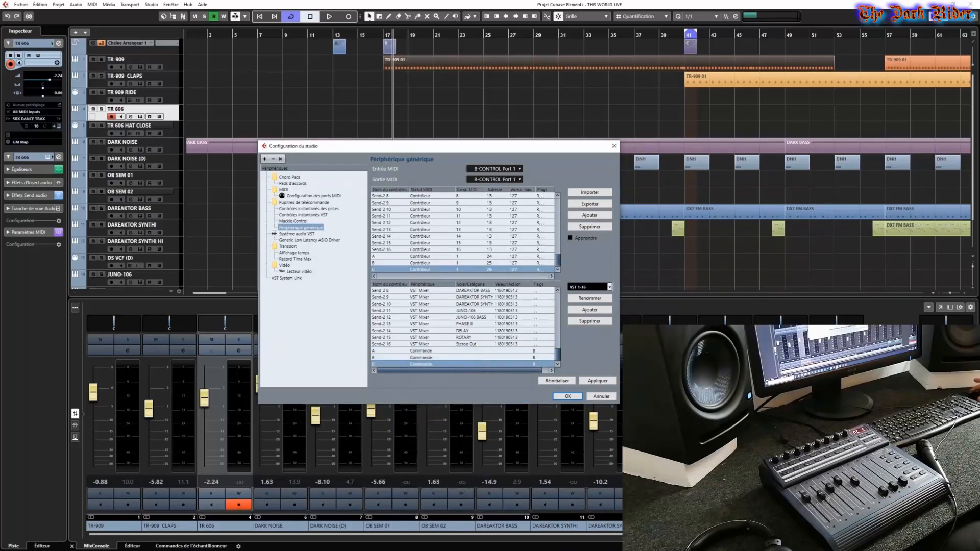
Step: Set the category of assignments A, B and C to Arrangeur
{"action": "left_click", "coordinate": [469, 350]}
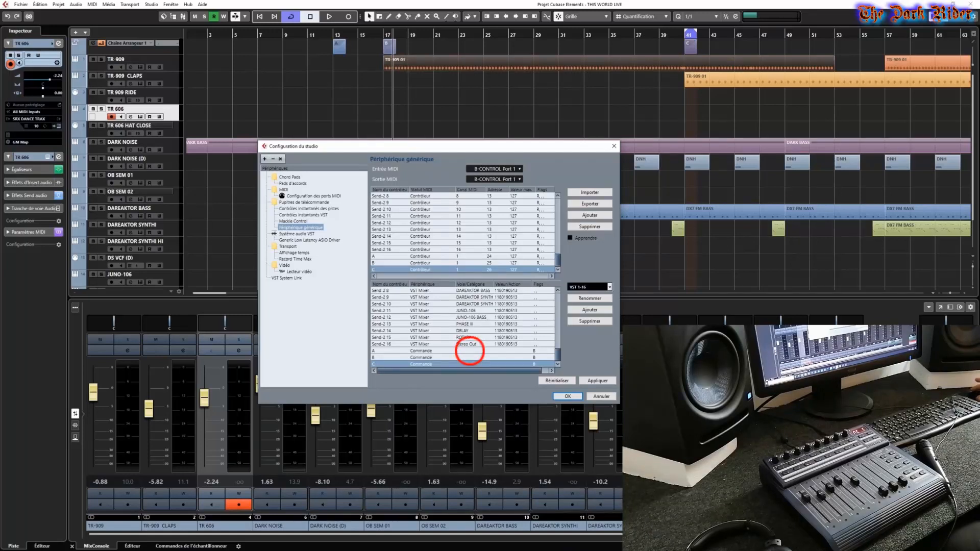
{"action": "left_click", "coordinate": [469, 351]}
{"action": "left_click", "coordinate": [486, 406]}
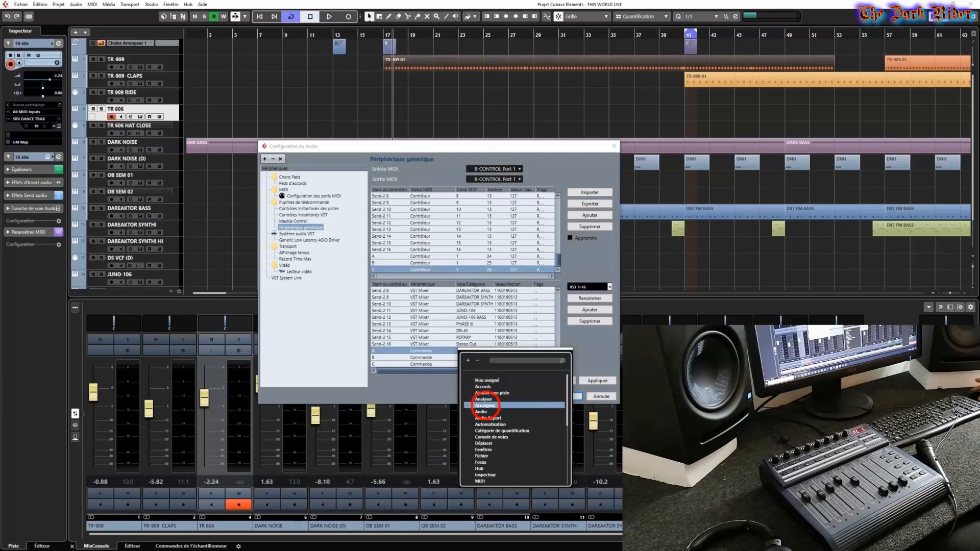
{"action": "left_click", "coordinate": [470, 357]}
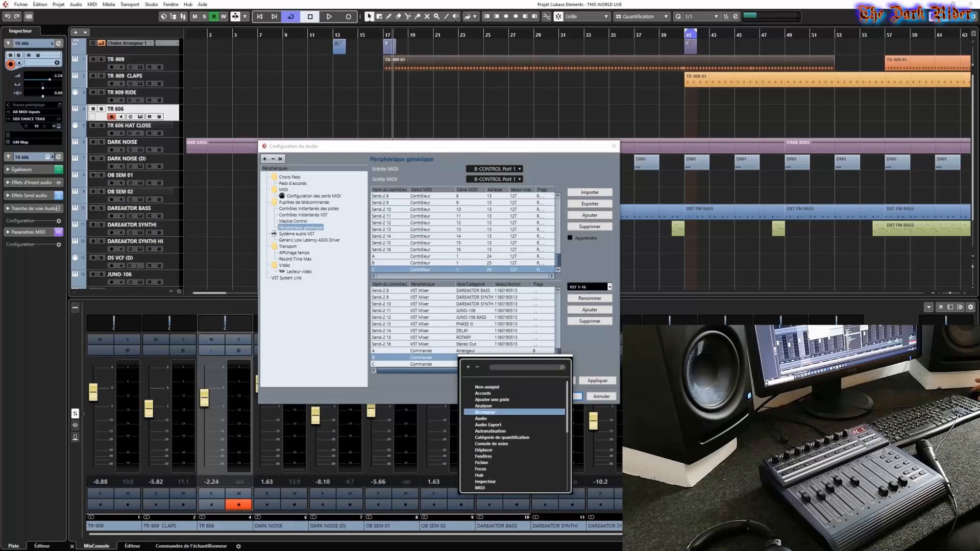
{"action": "left_click", "coordinate": [485, 412]}
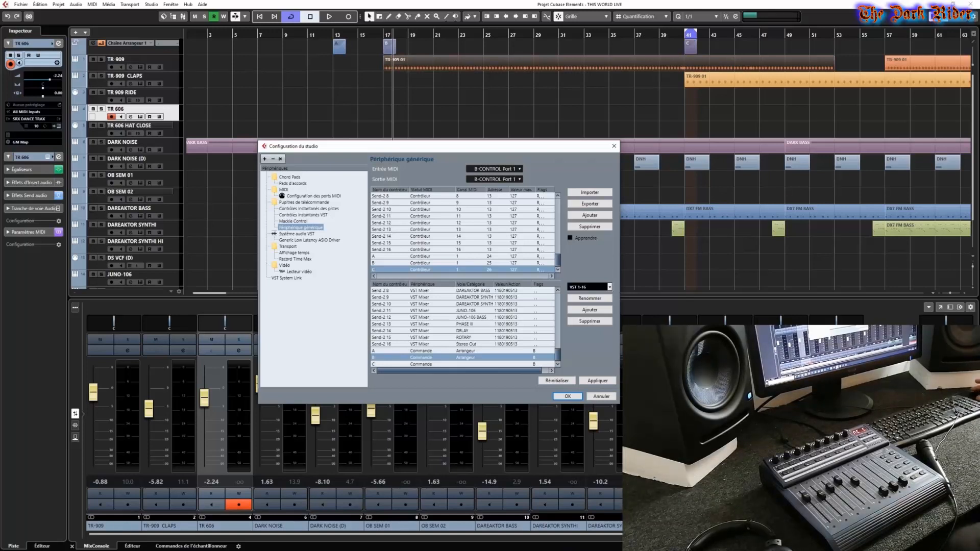
{"action": "left_click", "coordinate": [419, 350]}
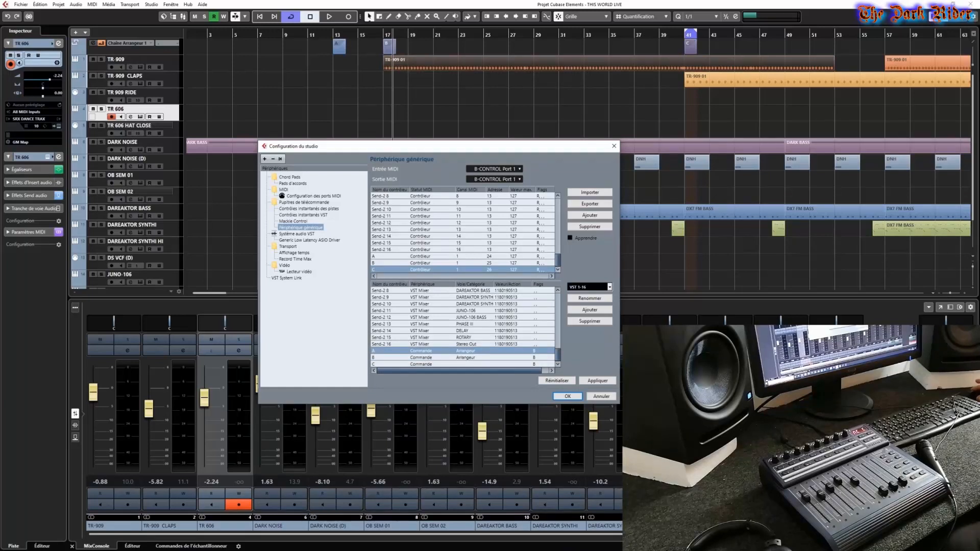
{"action": "left_click", "coordinate": [467, 365]}
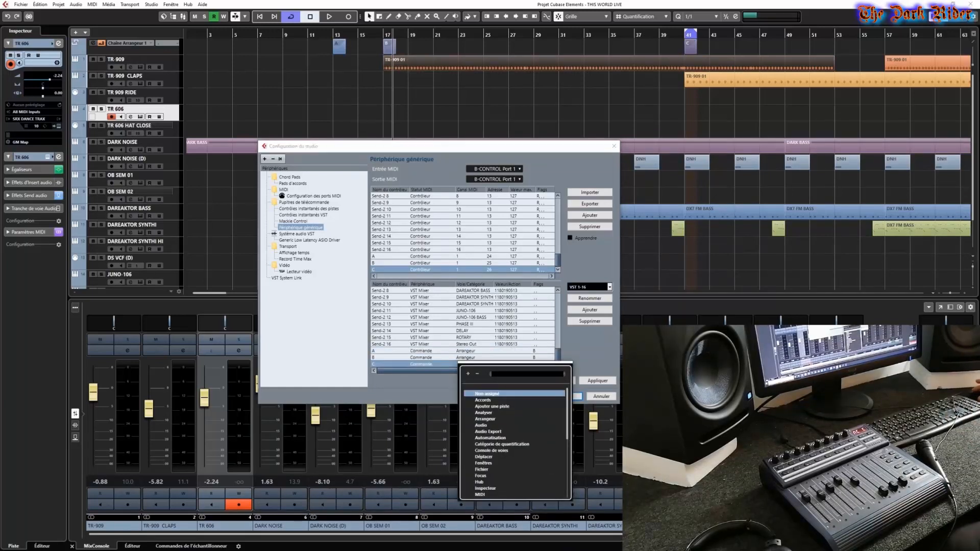
{"action": "left_click", "coordinate": [485, 420]}
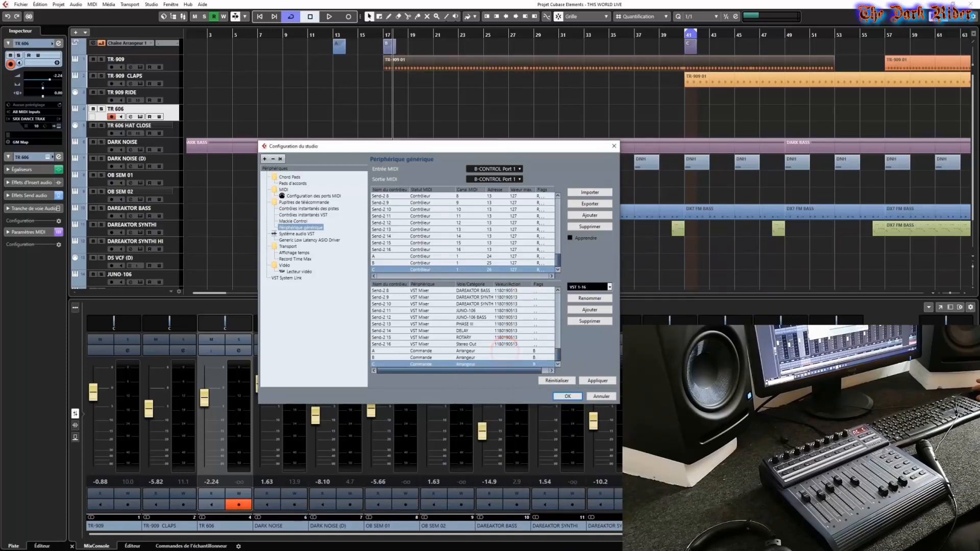
Step: Assign the actions Déclencher l'événement arrangeur 1, 2 and 3 to A, B and C respectively, then apply and close the studio setup
{"action": "left_click", "coordinate": [505, 351]}
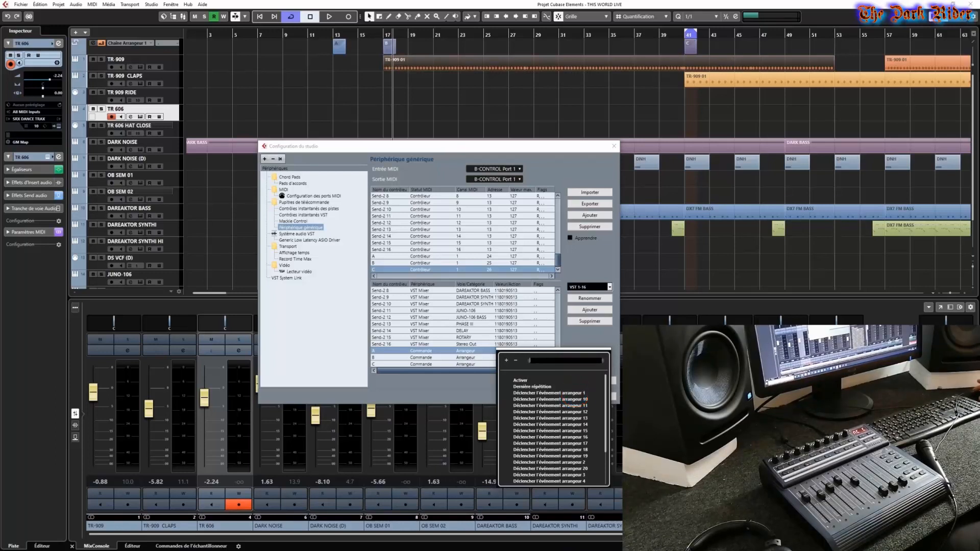
{"action": "double_click", "coordinate": [548, 393]}
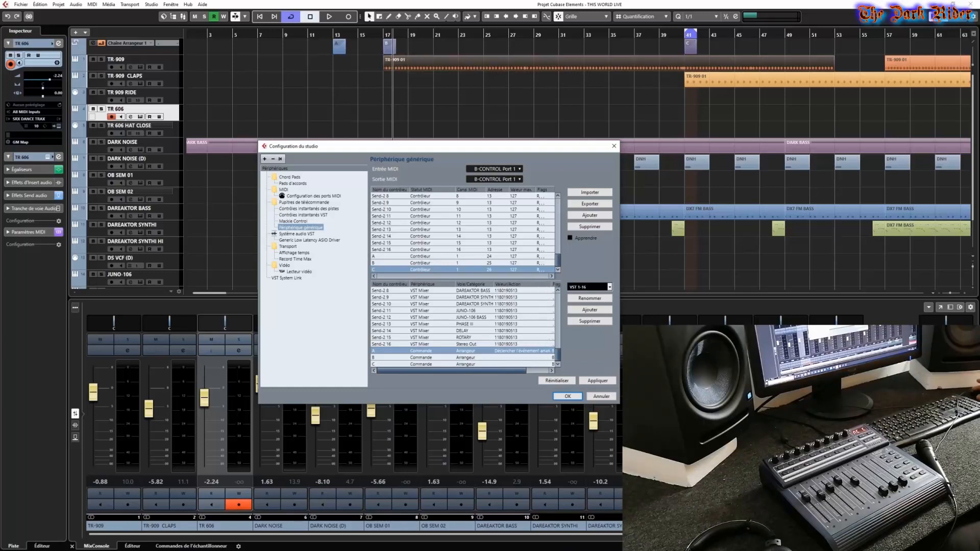
{"action": "scroll", "coordinate": [463, 327], "scroll_direction": "right", "scroll_amount": 2}
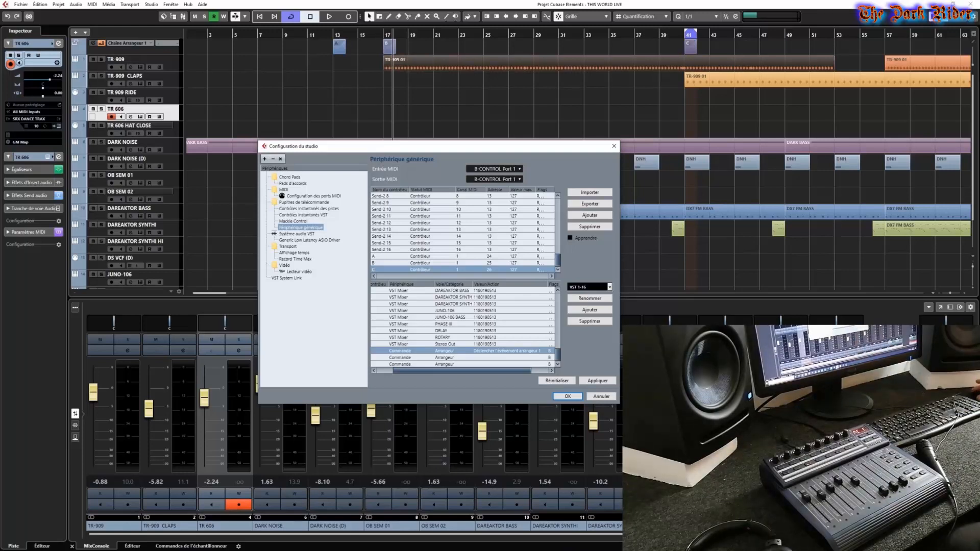
{"action": "left_click", "coordinate": [506, 358]}
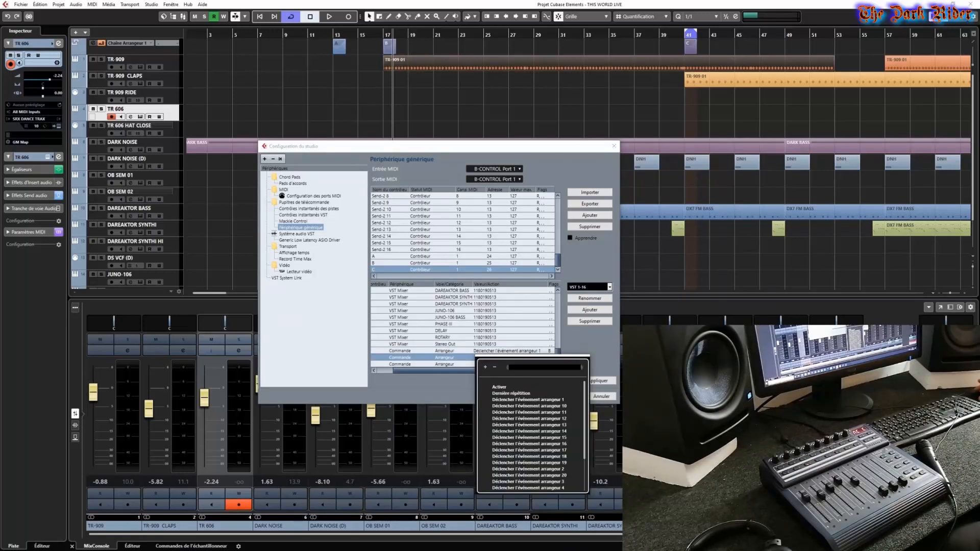
{"action": "left_click", "coordinate": [529, 470]}
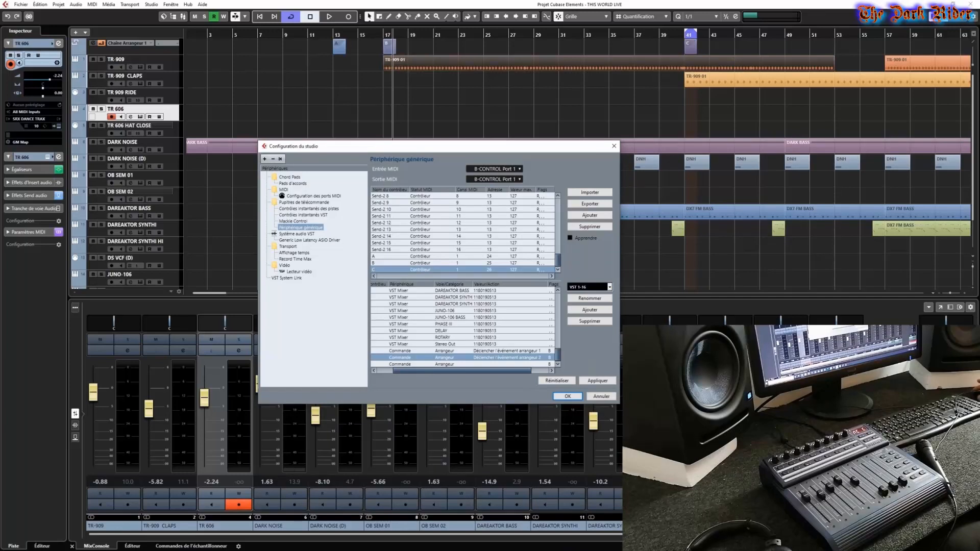
{"action": "left_click", "coordinate": [505, 364]}
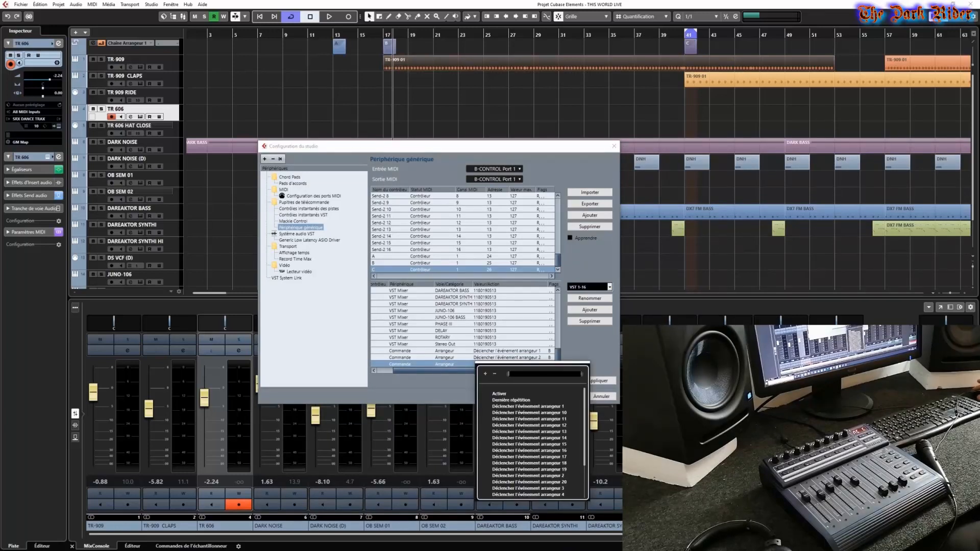
{"action": "left_click", "coordinate": [528, 488]}
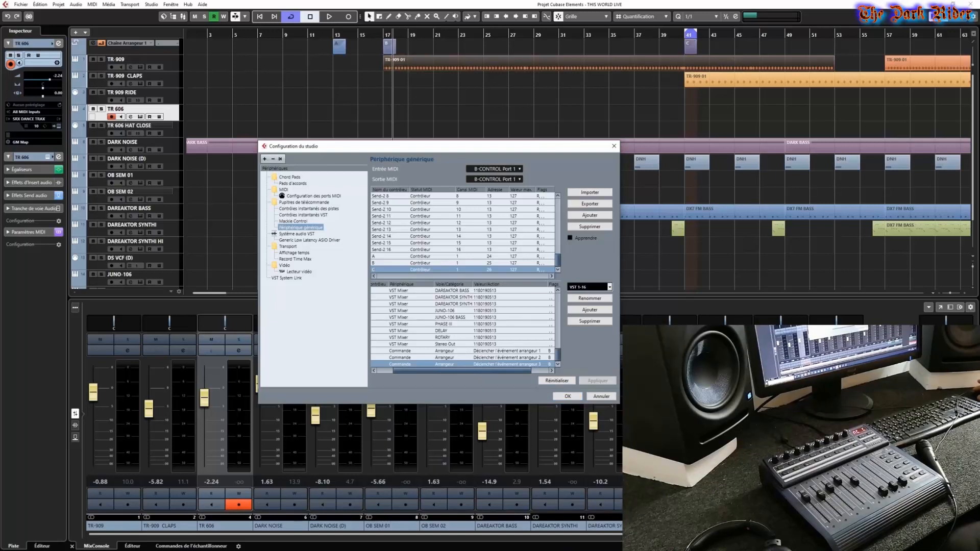
{"action": "key", "text": "Return"}
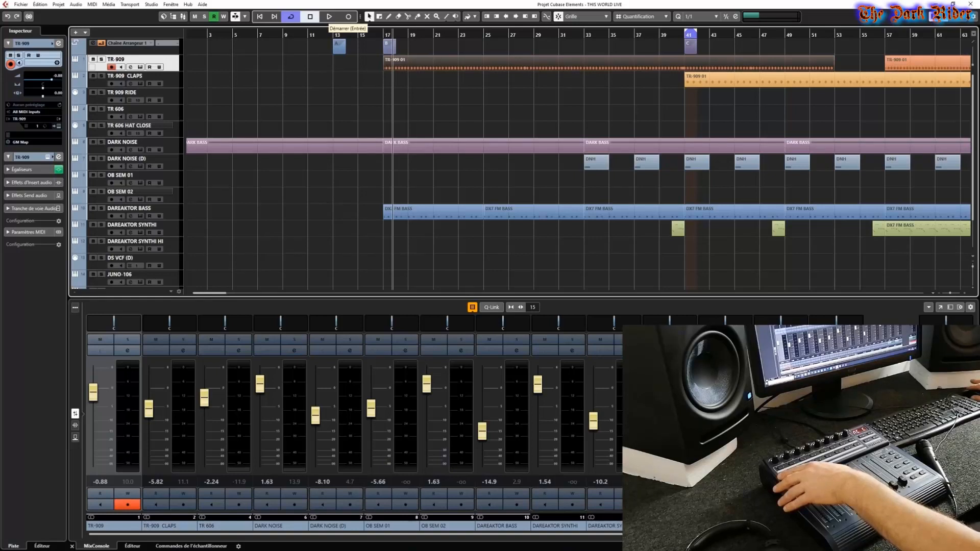
Step: Play the project to test the mapped controller buttons, selecting the TR-909 CLAPS, TR-909 and TR 606 tracks in turn, and stop playback
{"action": "left_click", "coordinate": [329, 16]}
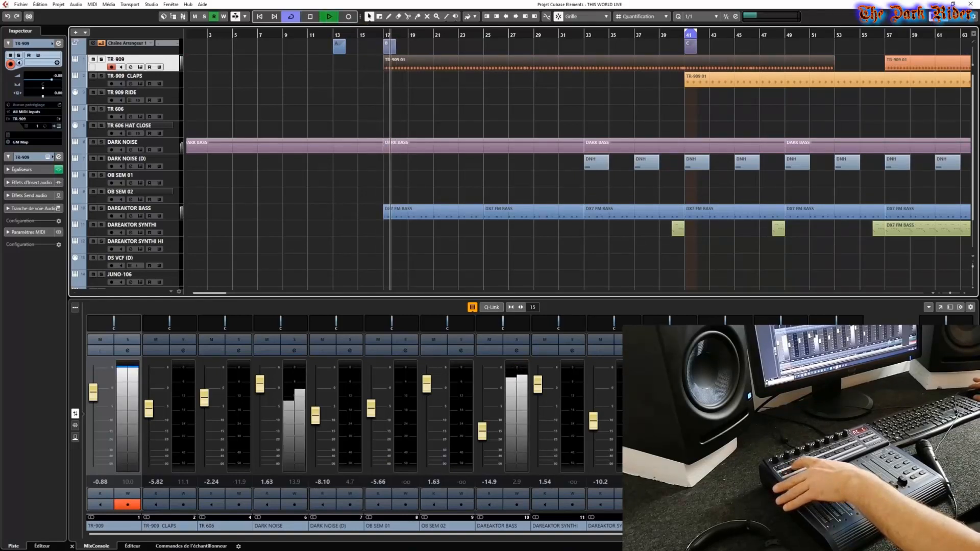
{"action": "key", "text": "Down"}
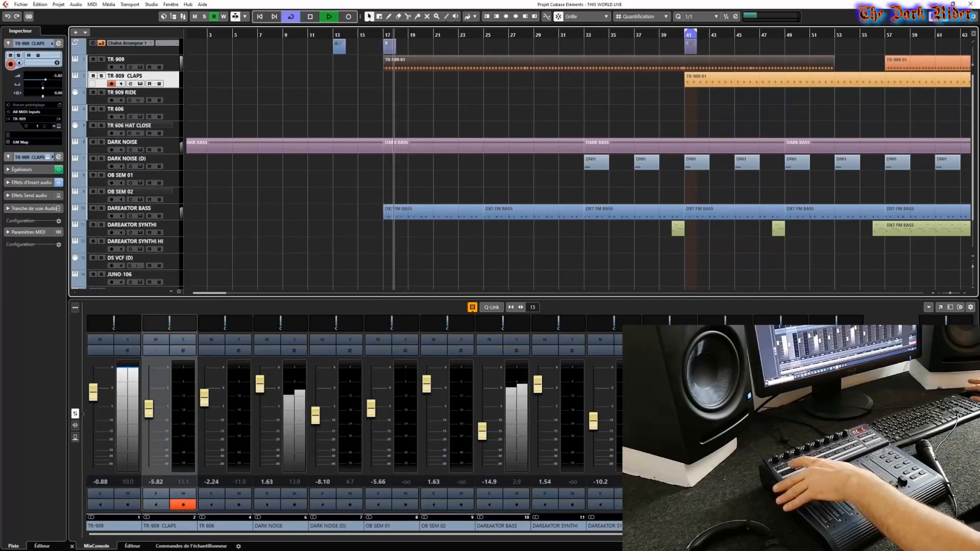
{"action": "key", "text": "Up"}
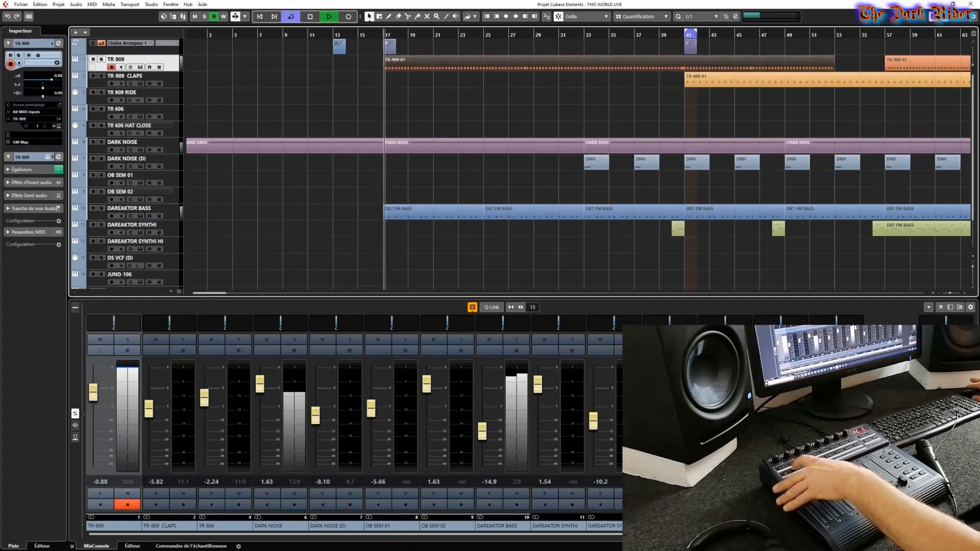
{"action": "key", "text": "Down"}
{"action": "key", "text": "Down"}
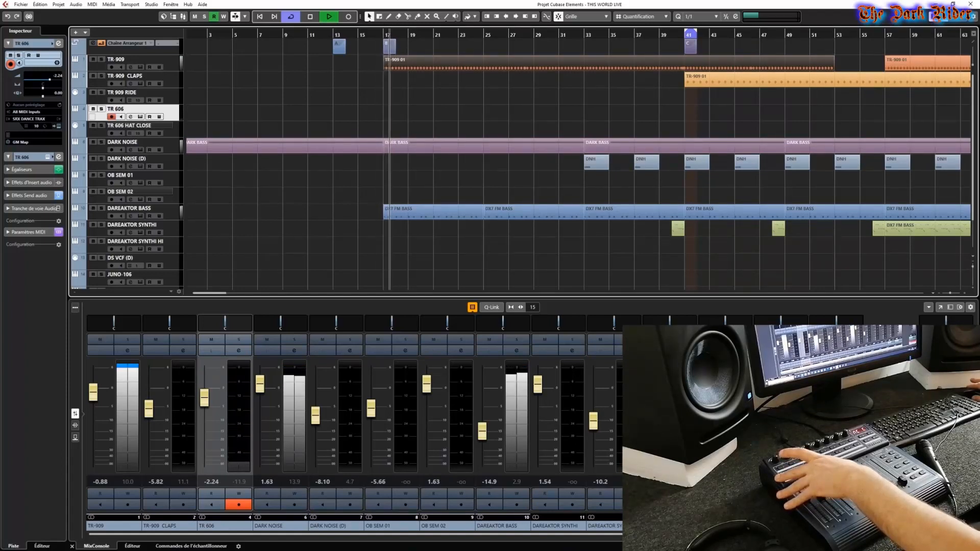
{"action": "key", "text": "space"}
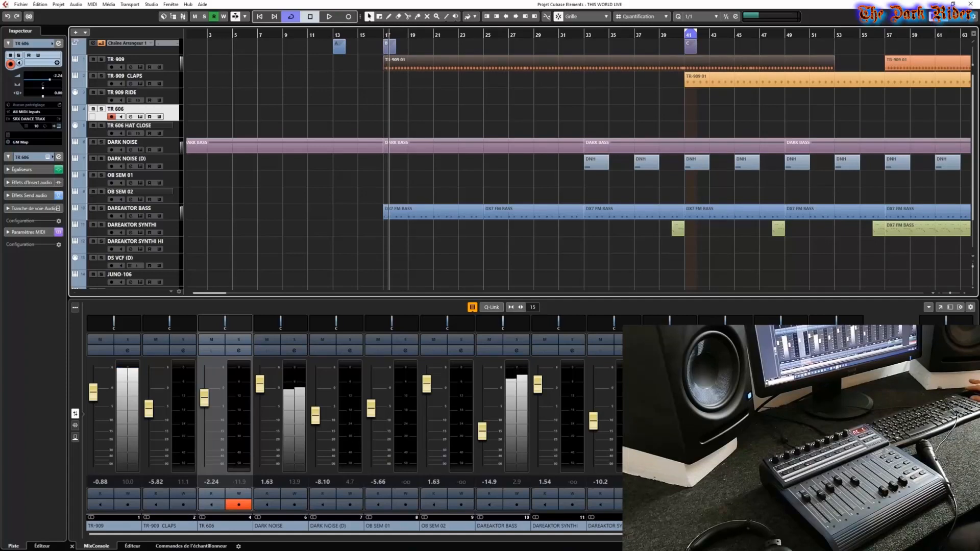
Step: In the studio setup's generic remote, set the MIDI status of controller entries A, B and C to Note On
{"action": "left_click", "coordinate": [152, 5]}
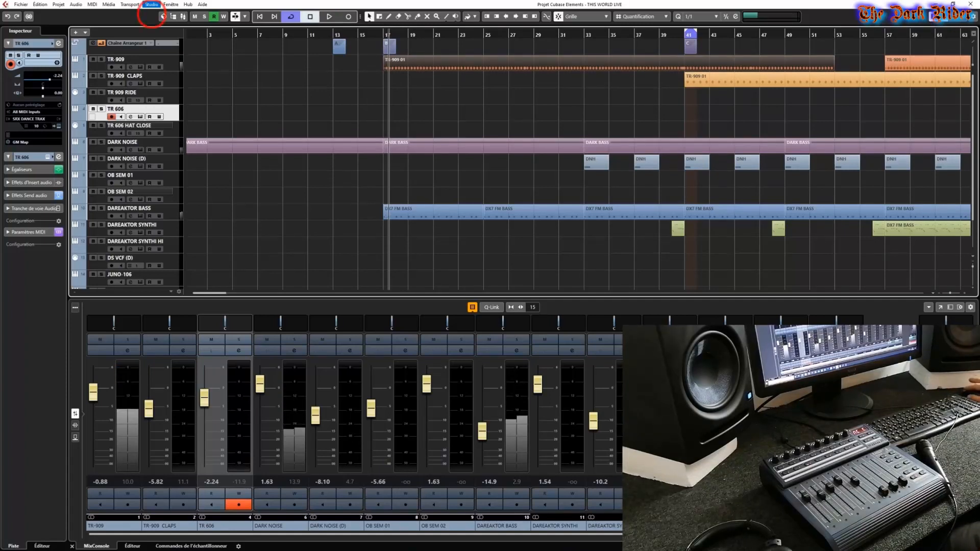
{"action": "left_click", "coordinate": [167, 113]}
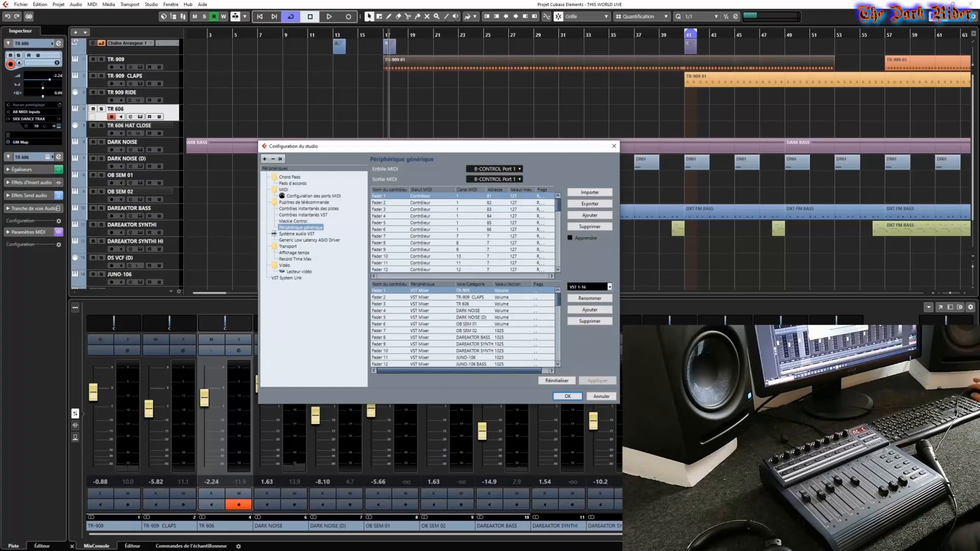
{"action": "scroll", "coordinate": [464, 233], "scroll_direction": "down", "scroll_amount": 15}
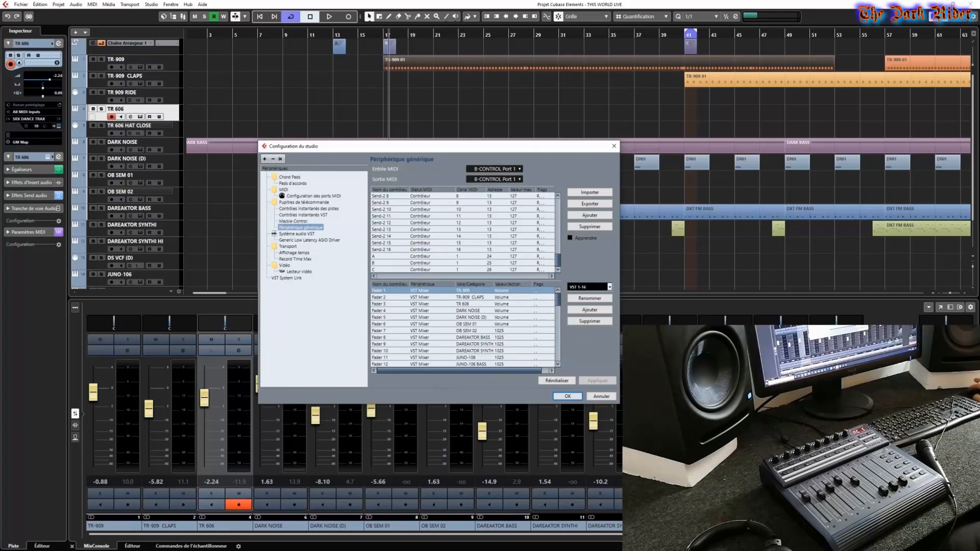
{"action": "left_click", "coordinate": [423, 256]}
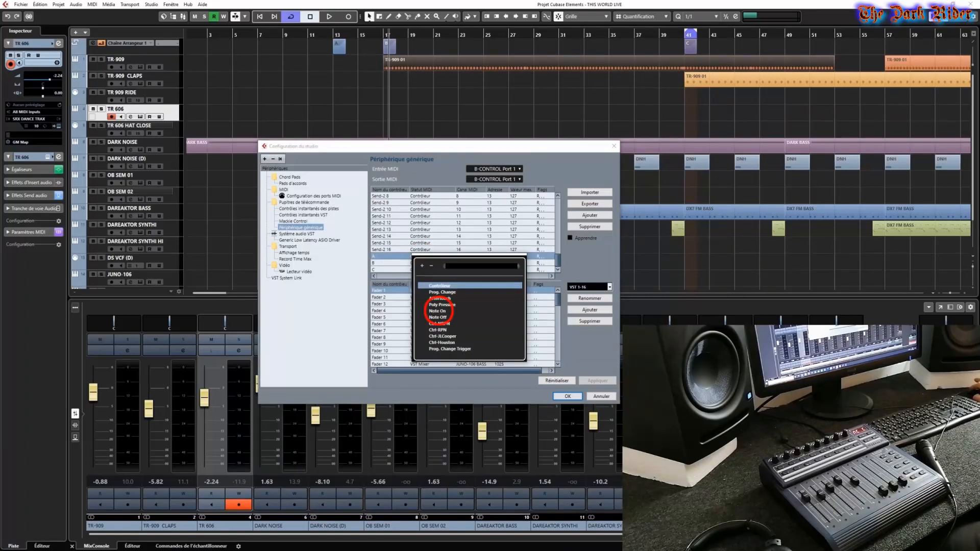
{"action": "left_click", "coordinate": [438, 311]}
{"action": "left_click", "coordinate": [424, 263]}
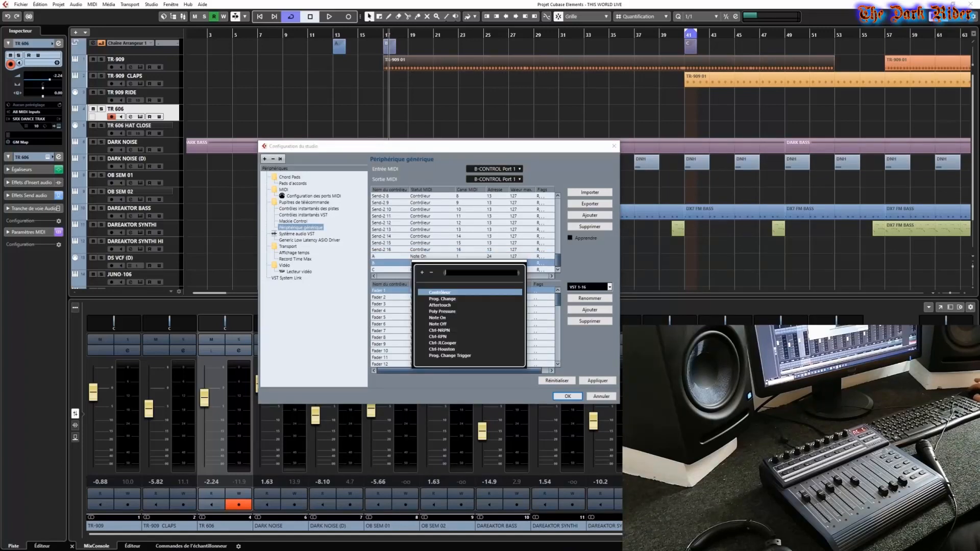
{"action": "left_click", "coordinate": [438, 318]}
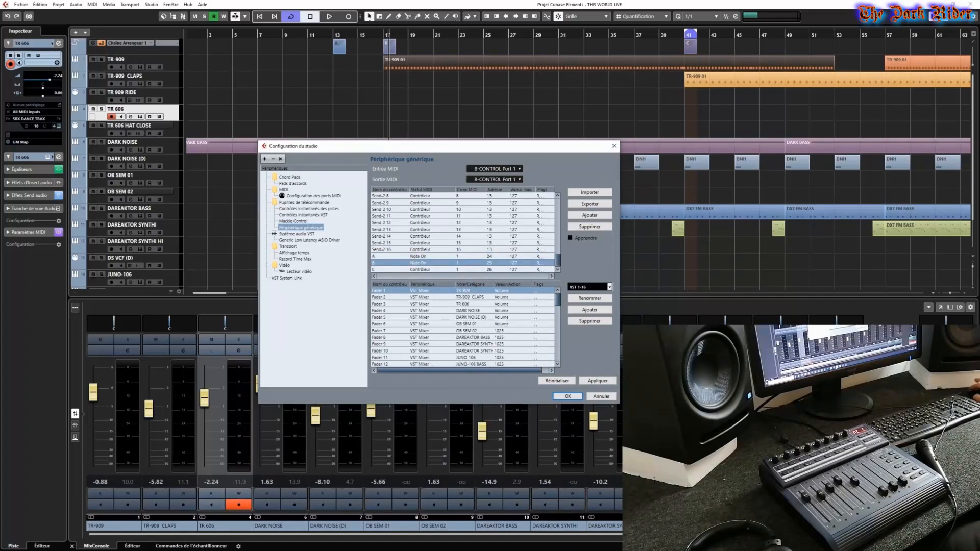
{"action": "left_click", "coordinate": [424, 270]}
{"action": "left_click", "coordinate": [437, 324]}
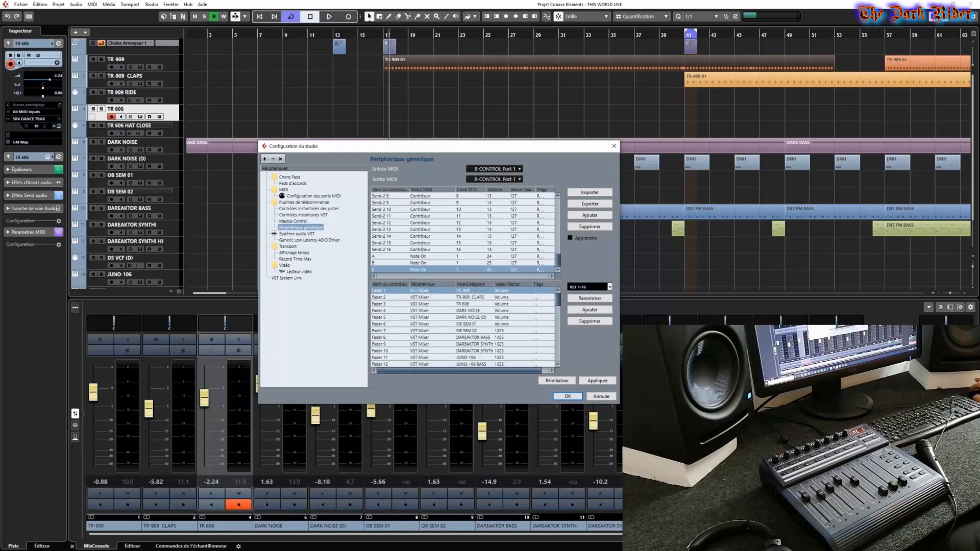
Step: Check the arranger actions assigned to A, B and C in the generic remote, then confirm and close the studio setup
{"action": "scroll", "coordinate": [463, 327], "scroll_direction": "down", "scroll_amount": 15}
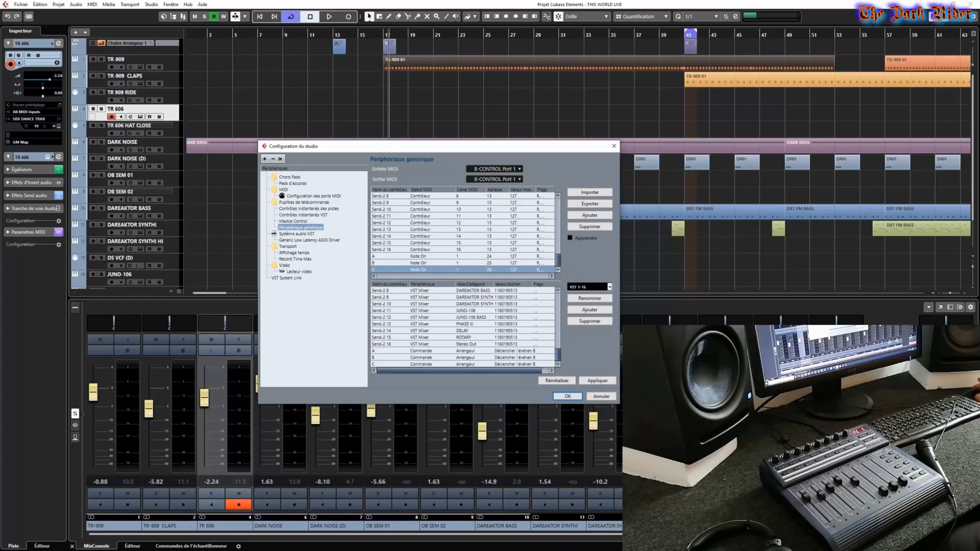
{"action": "scroll", "coordinate": [464, 327], "scroll_direction": "right", "scroll_amount": 5}
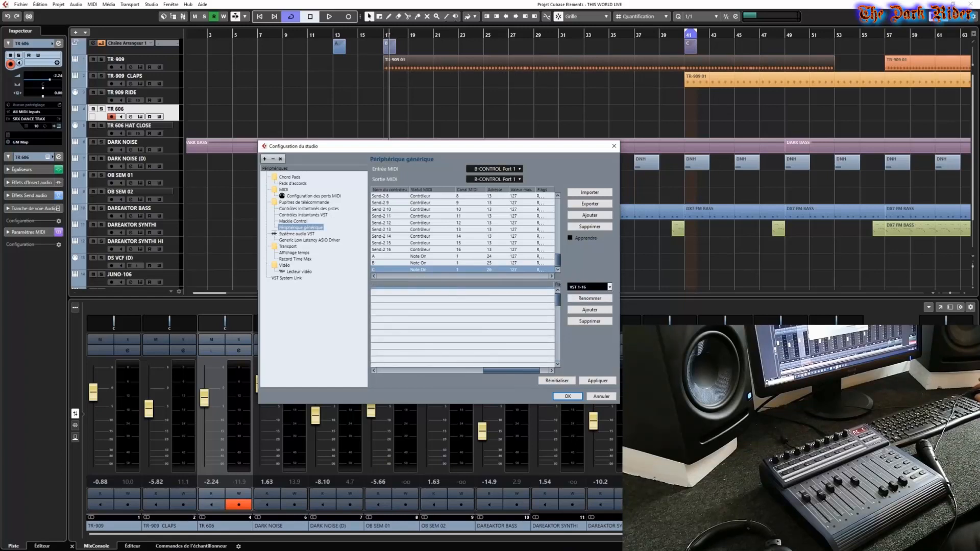
{"action": "scroll", "coordinate": [464, 327], "scroll_direction": "left", "scroll_amount": 5}
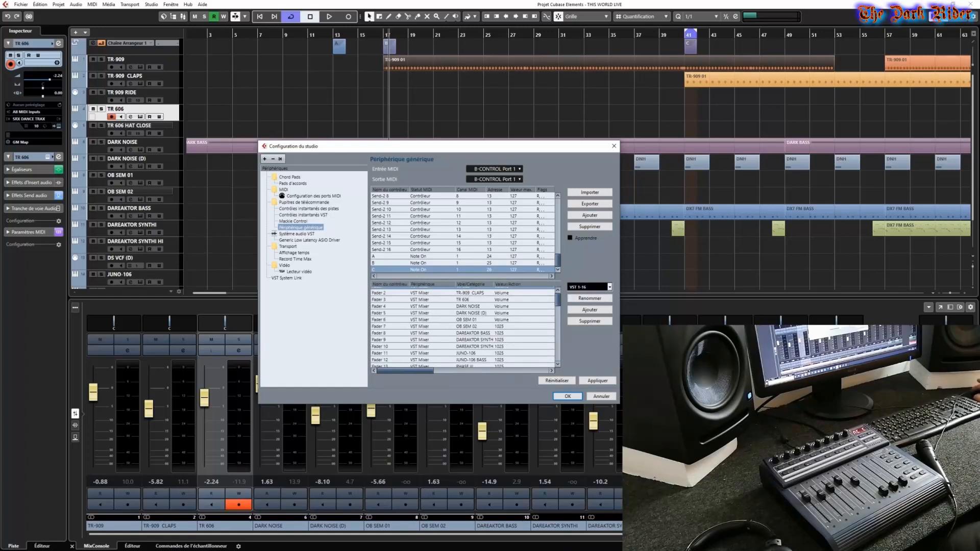
{"action": "scroll", "coordinate": [464, 327], "scroll_direction": "down", "scroll_amount": 8}
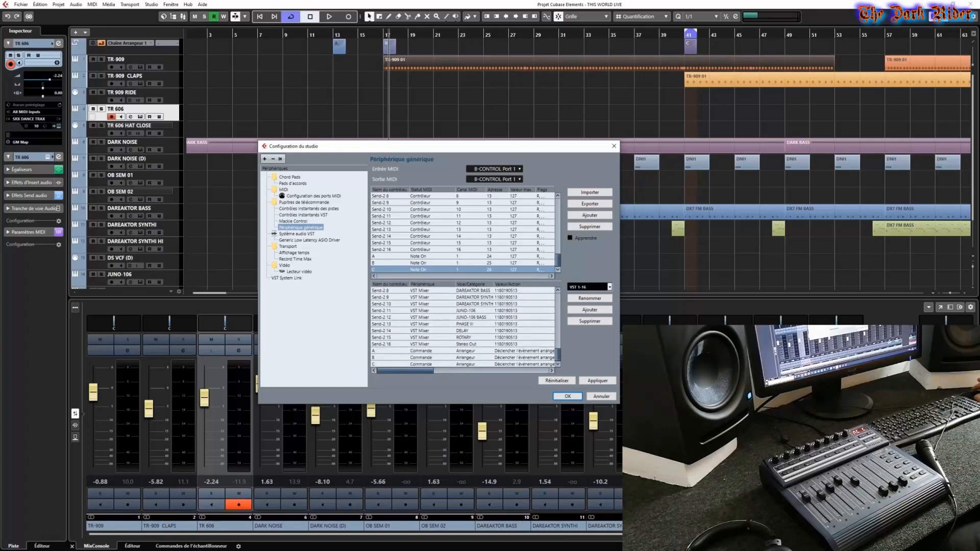
{"action": "scroll", "coordinate": [464, 327], "scroll_direction": "right", "scroll_amount": 3}
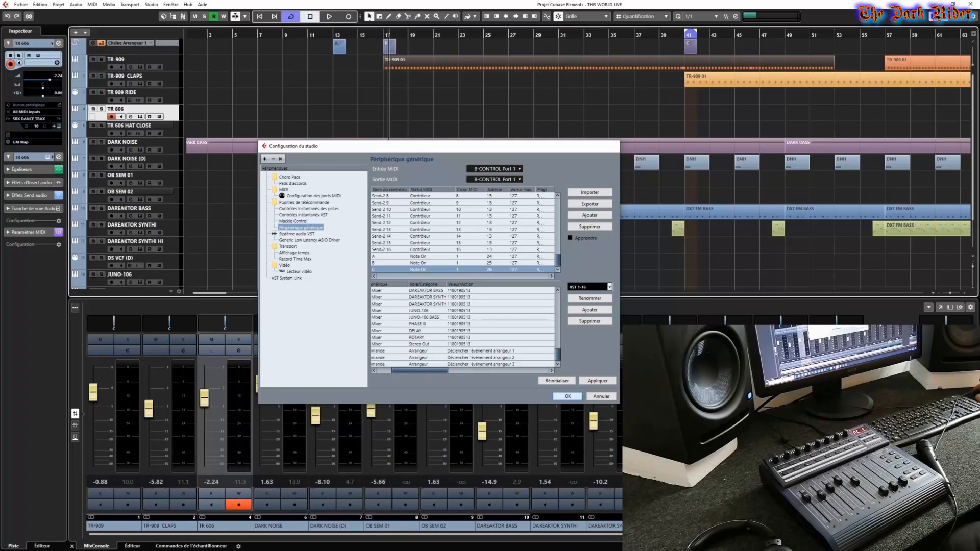
{"action": "key", "text": "Return"}
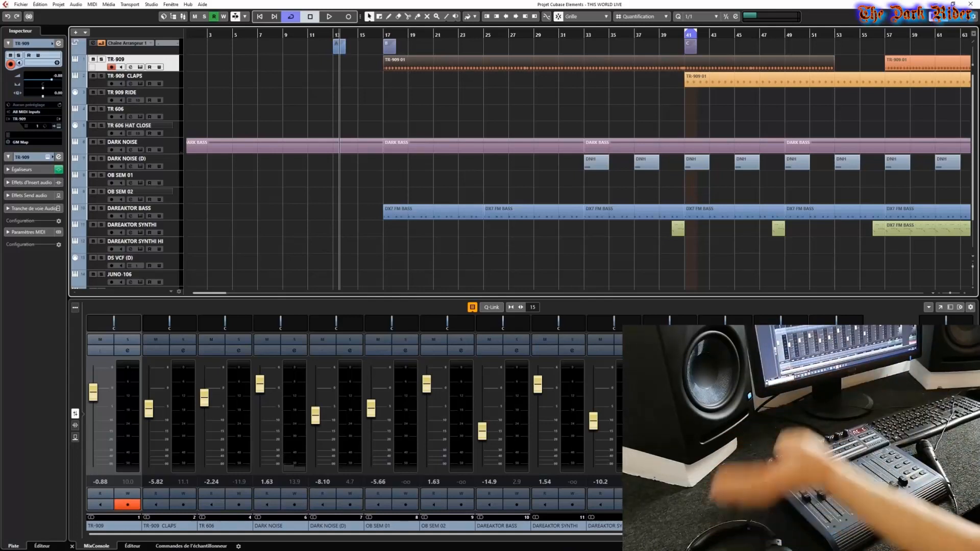
Step: Play the project with the TR-909 CLAPS track selected to test the controller buttons mapped to the arranger events
{"action": "key", "text": "Down"}
{"action": "key", "text": "space"}
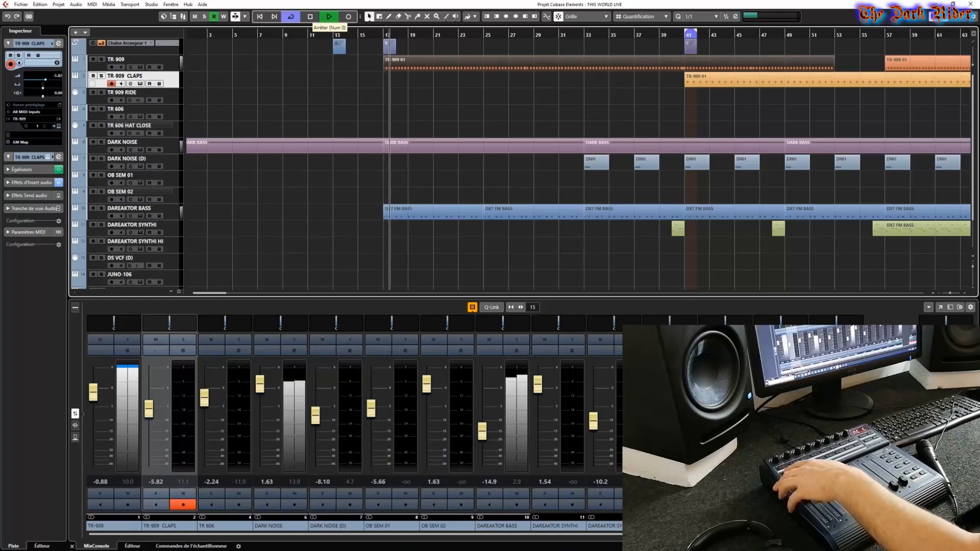
{"action": "key", "text": "Up"}
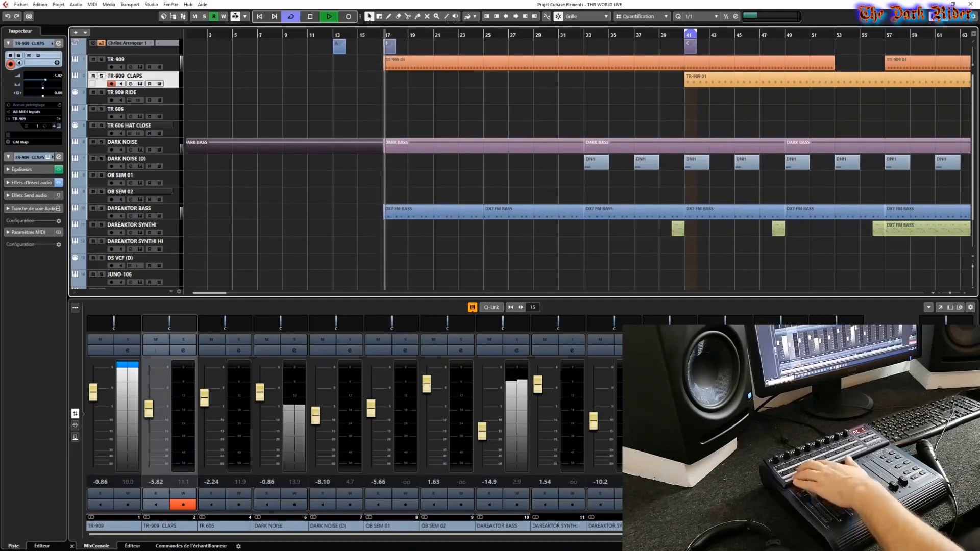
Step: Add a fourth arranger event at bar 57 on the arranger track
{"action": "left_click", "coordinate": [116, 109]}
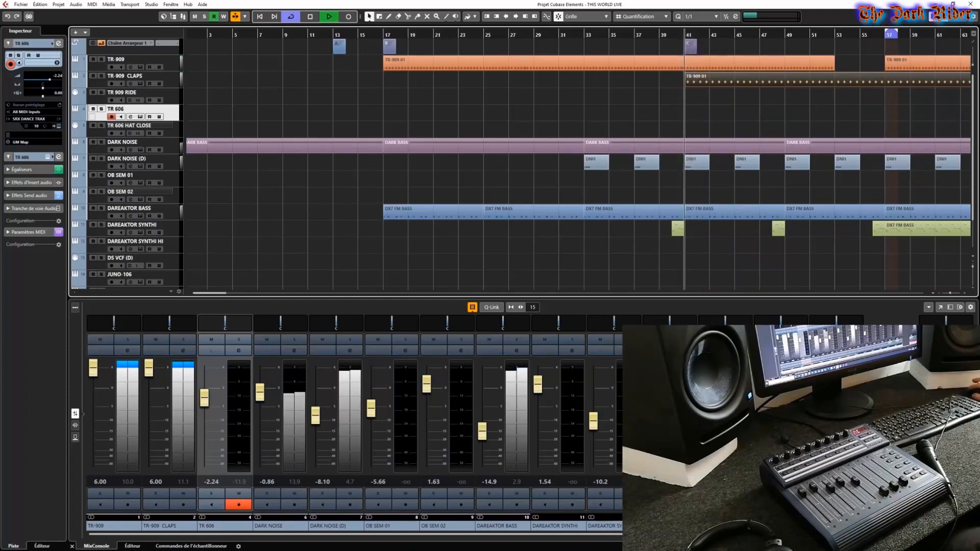
{"action": "left_click", "coordinate": [169, 48]}
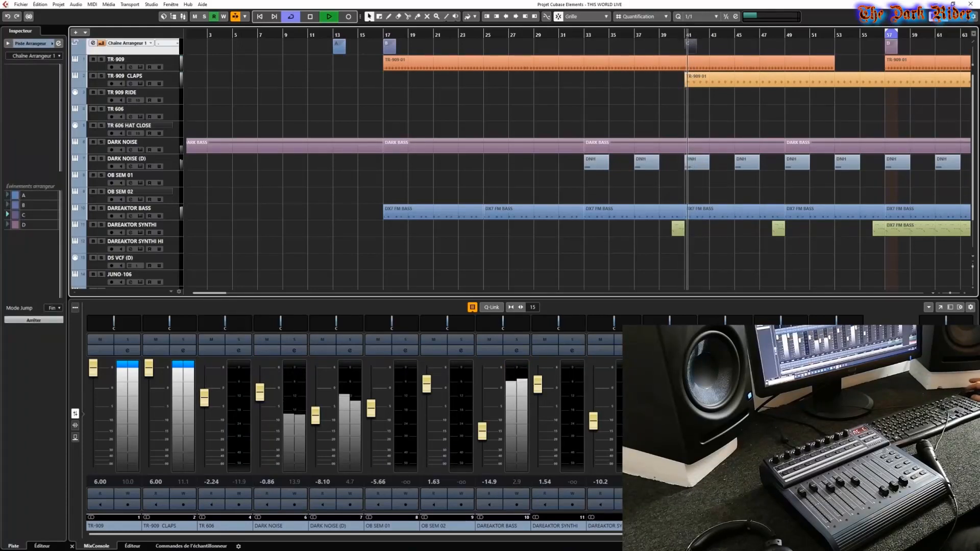
Step: Add a controller entry named D to the generic remote and learn its Note On message from the controller
{"action": "left_click", "coordinate": [151, 4]}
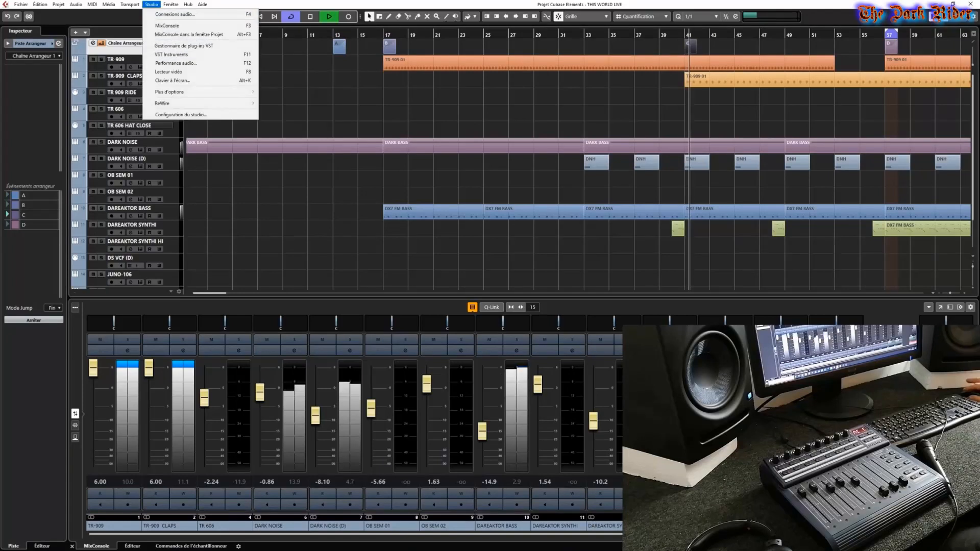
{"action": "left_click", "coordinate": [173, 115]}
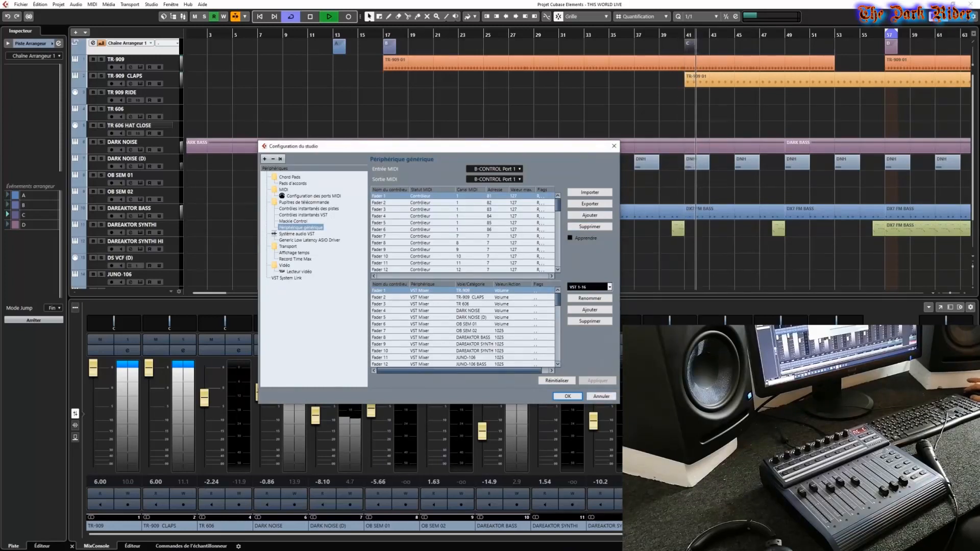
{"action": "left_click", "coordinate": [589, 215]}
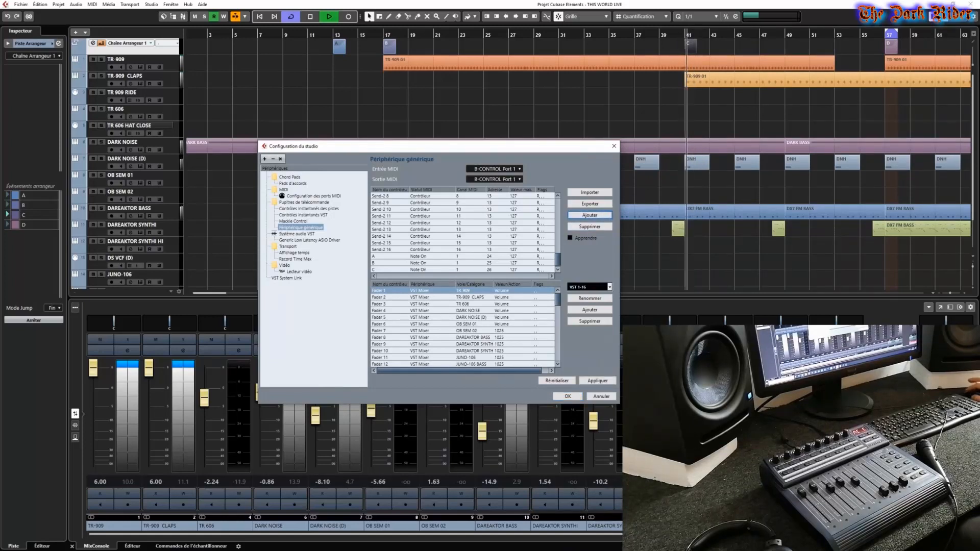
{"action": "double_click", "coordinate": [378, 270]}
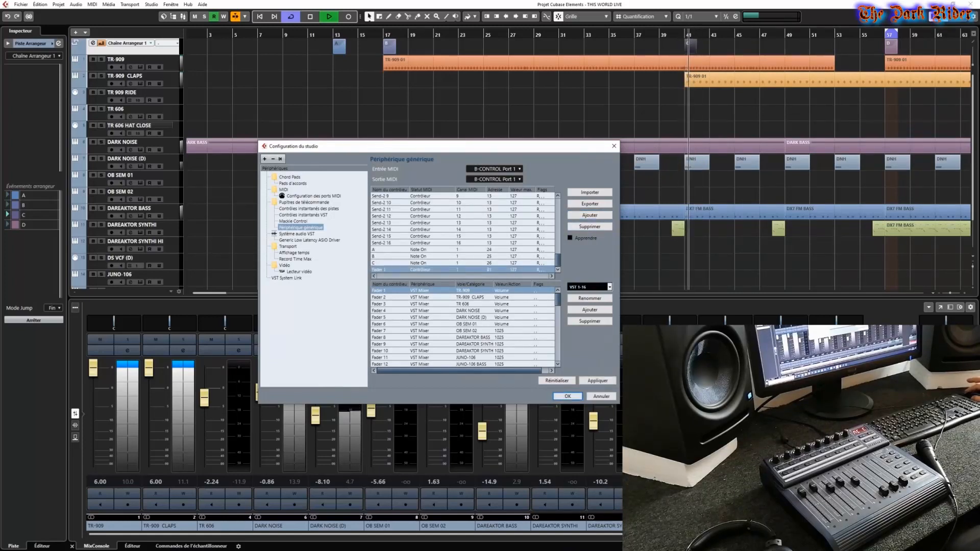
{"action": "type", "text": "D"}
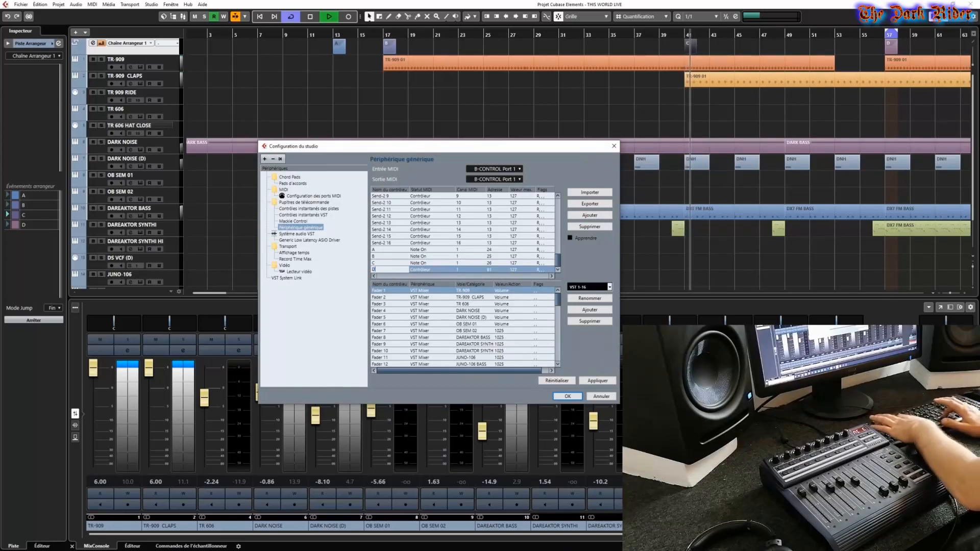
{"action": "key", "text": "Return"}
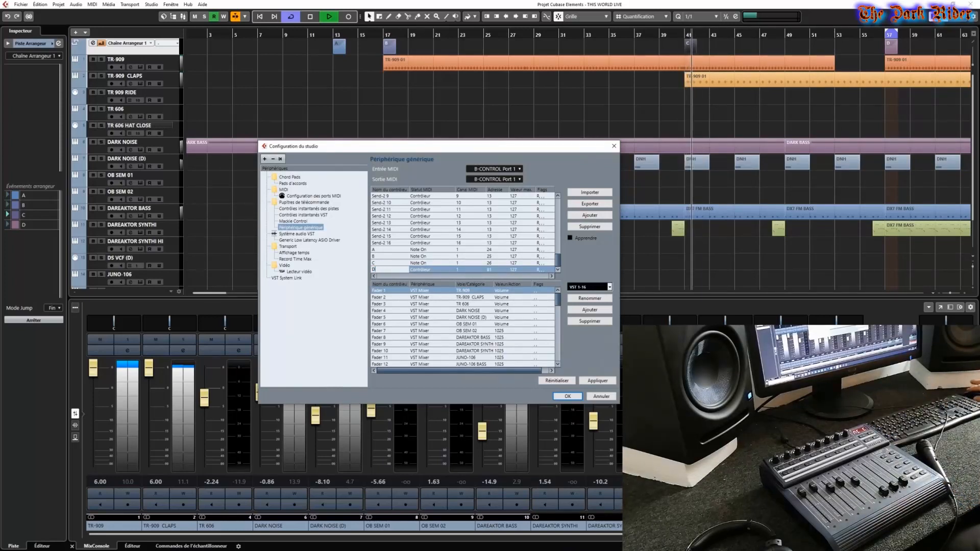
{"action": "left_click", "coordinate": [570, 238]}
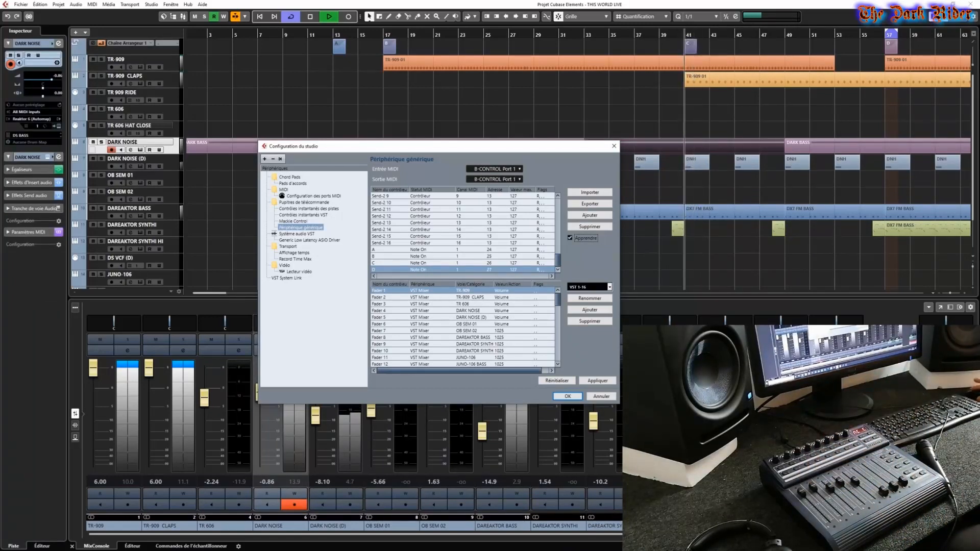
Step: Assign D to Commande, category Arrangeur, action Déclencher l'événement arrangeur 4, then apply and close the studio setup
{"action": "left_click", "coordinate": [422, 364]}
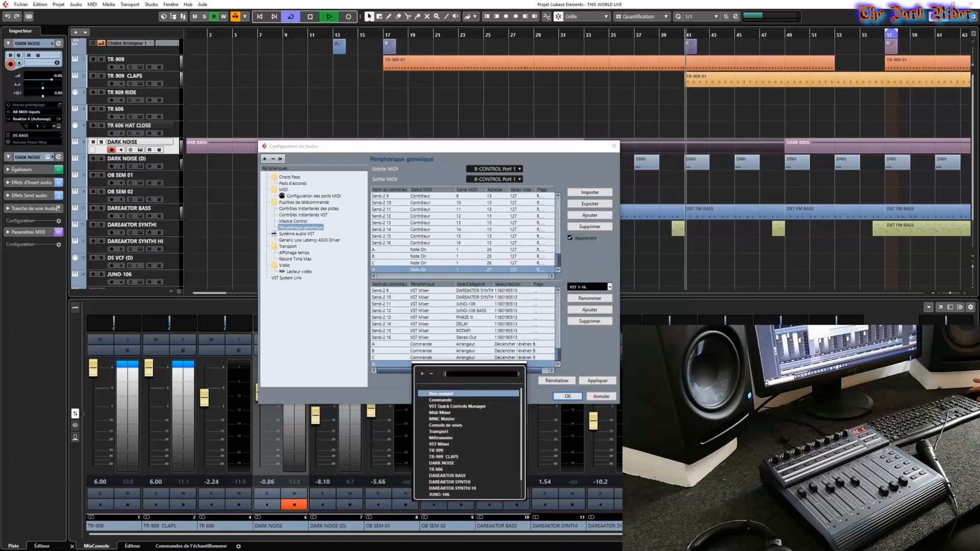
{"action": "left_click", "coordinate": [440, 401]}
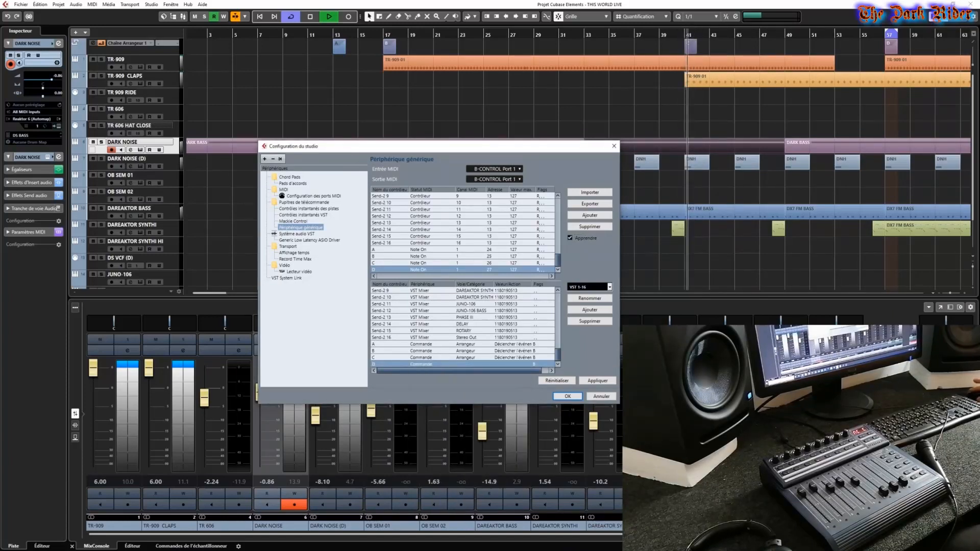
{"action": "left_click", "coordinate": [470, 364]}
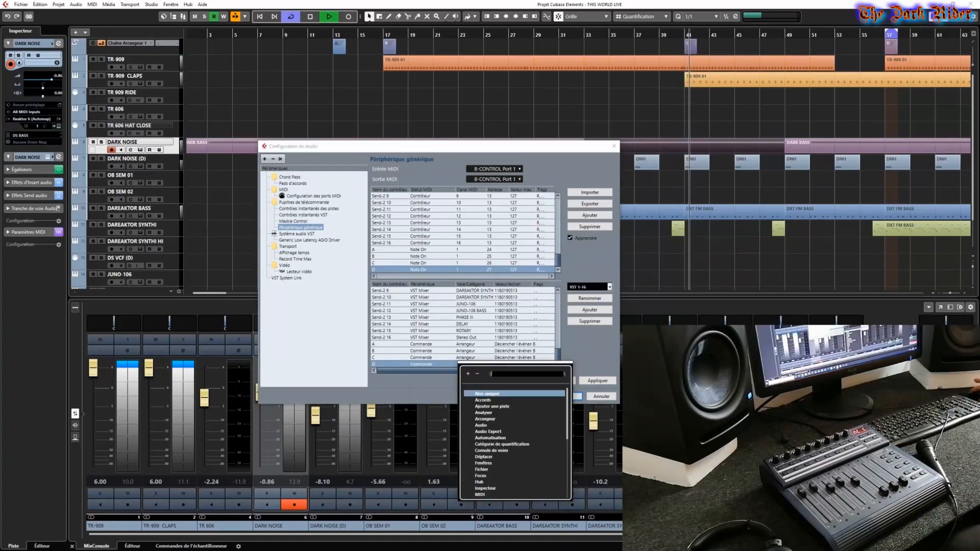
{"action": "left_click", "coordinate": [485, 419]}
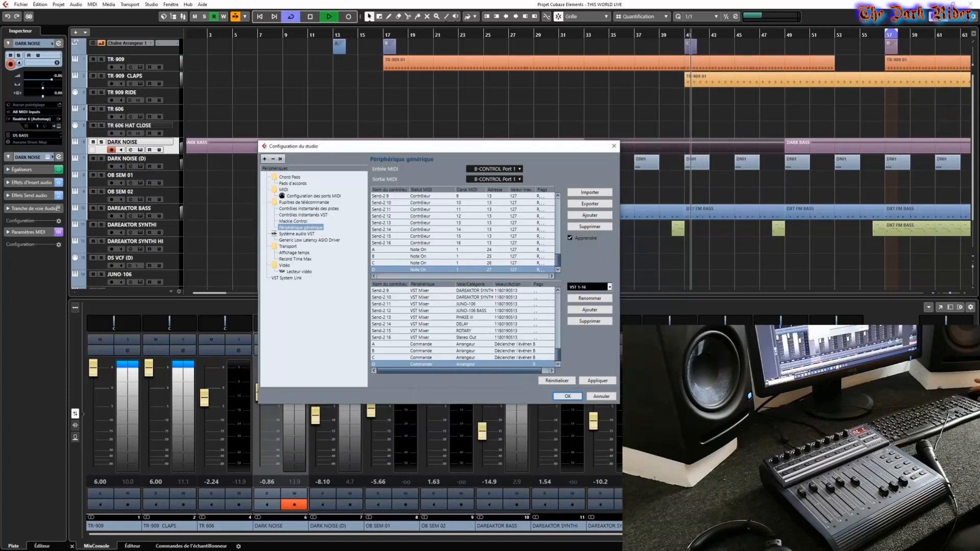
{"action": "left_click", "coordinate": [513, 364]}
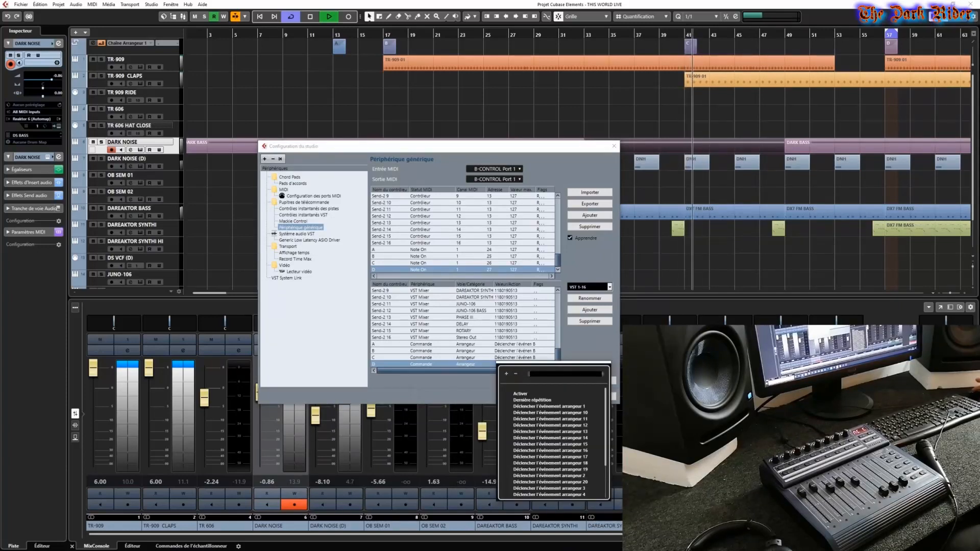
{"action": "left_click", "coordinate": [549, 495]}
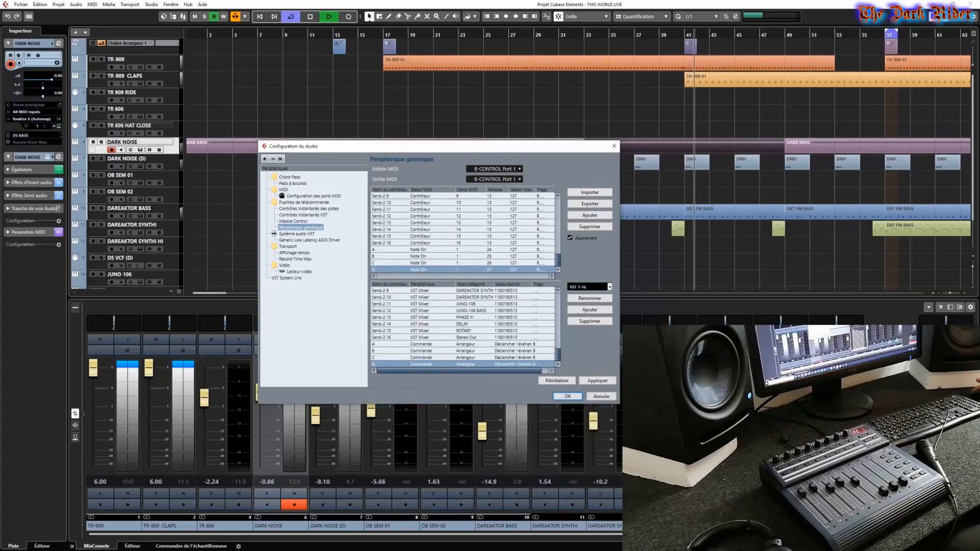
{"action": "left_click", "coordinate": [597, 381]}
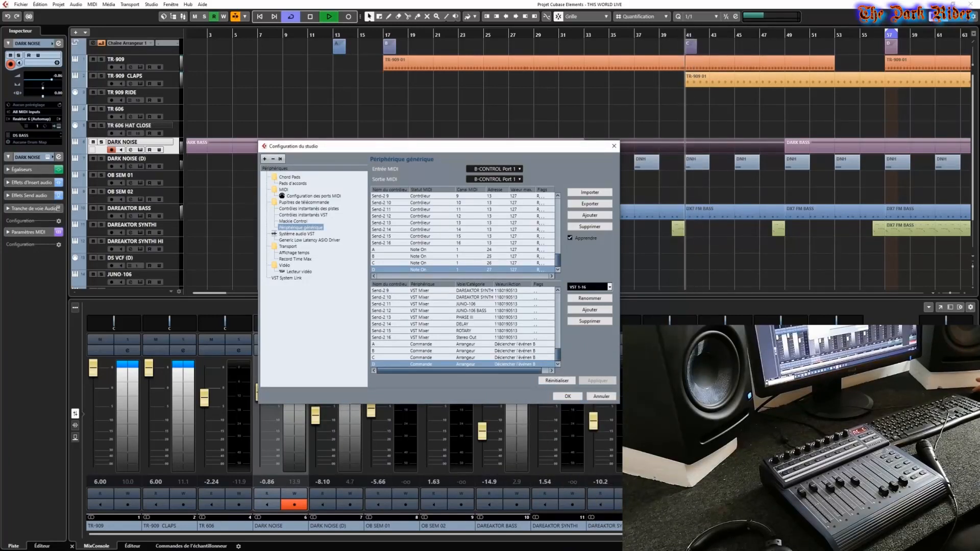
{"action": "key", "text": "Return"}
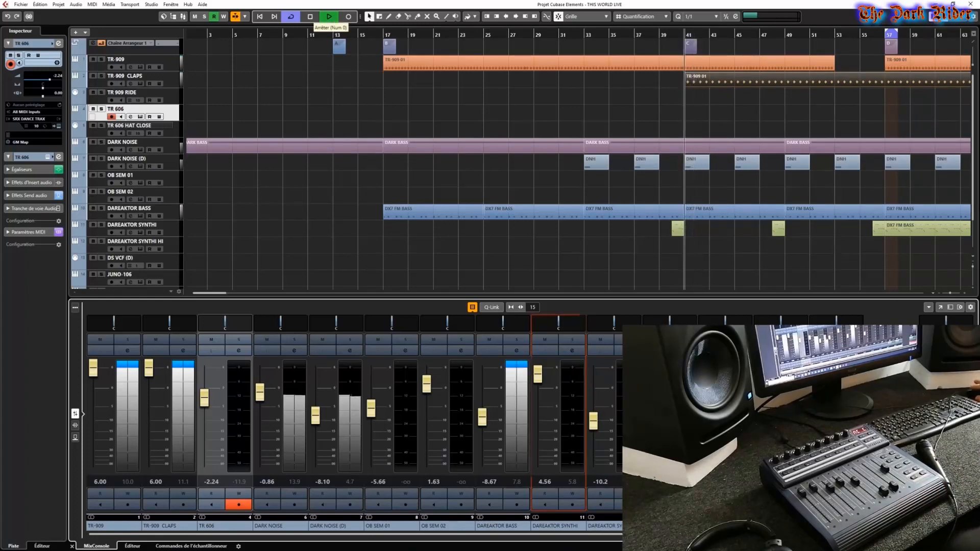
Step: Stop the project's playback
{"action": "left_click", "coordinate": [310, 16]}
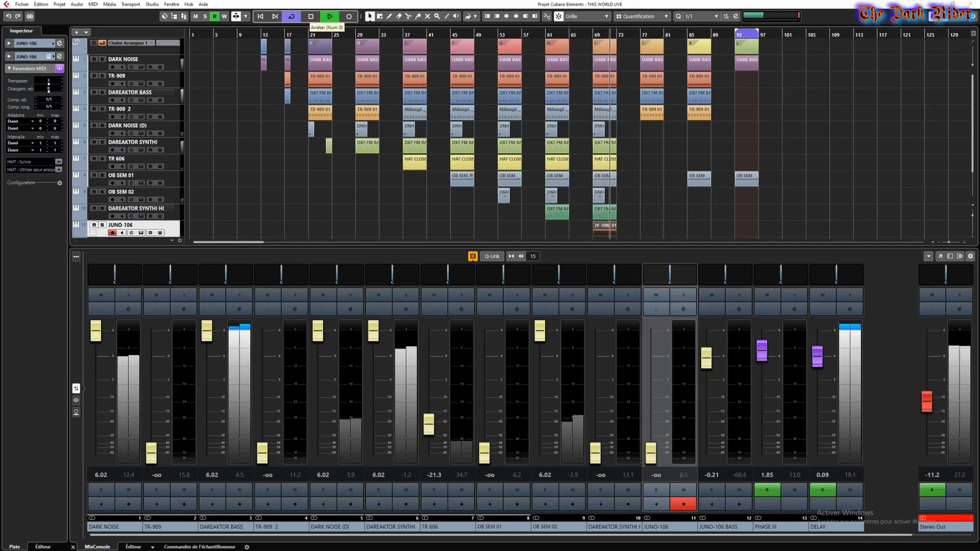
{"action": "left_click", "coordinate": [311, 17]}
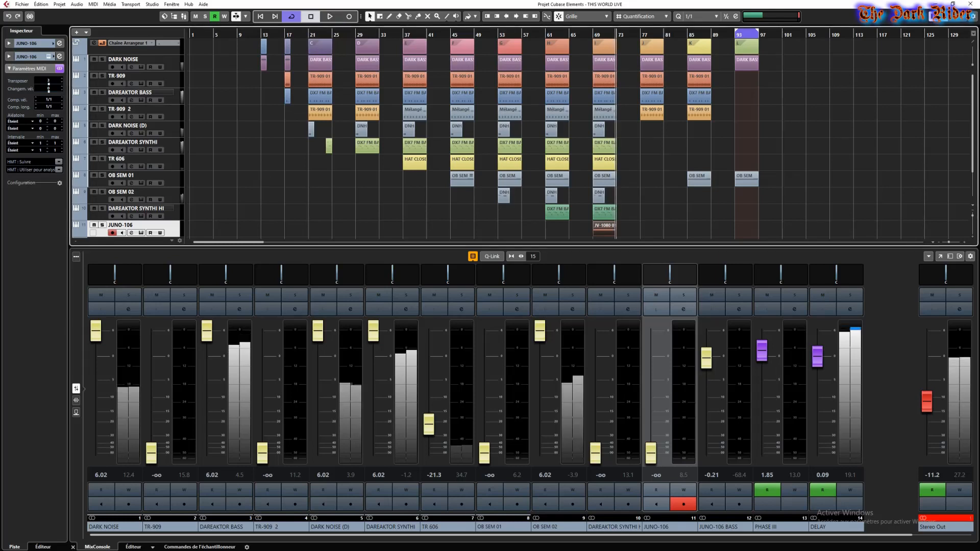